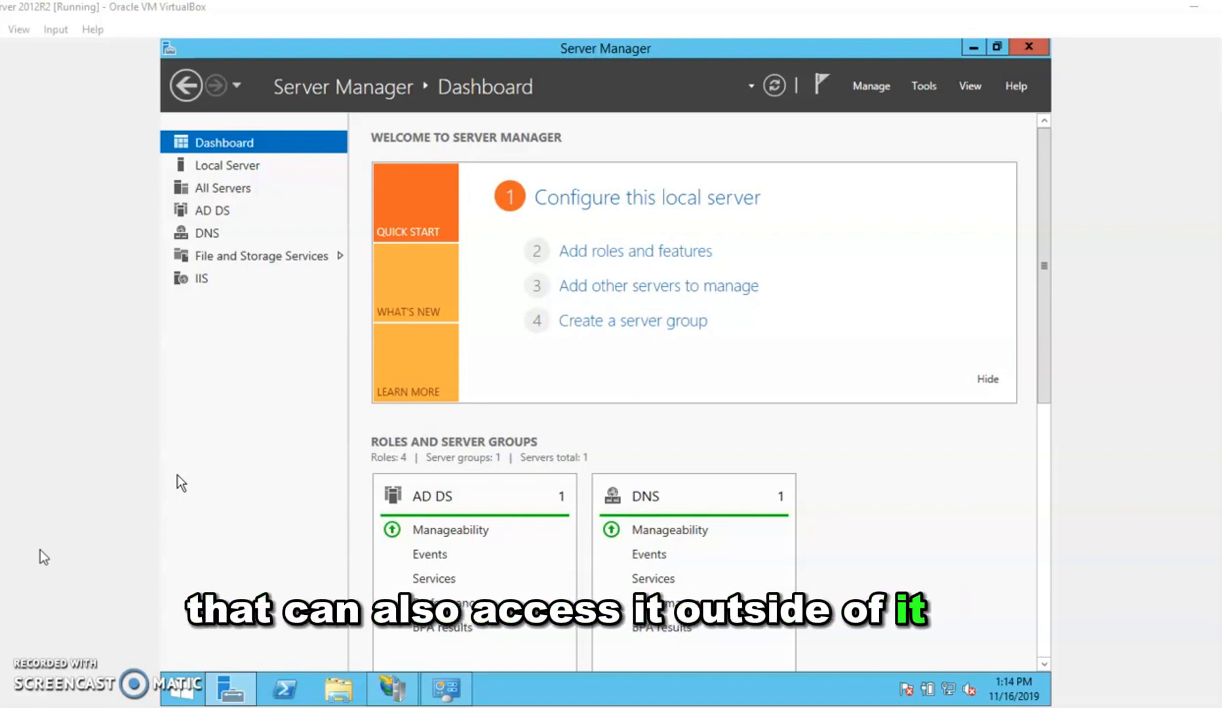
Switch to Internet Explorer on the server and load the test .info website's home page
click(50, 542)
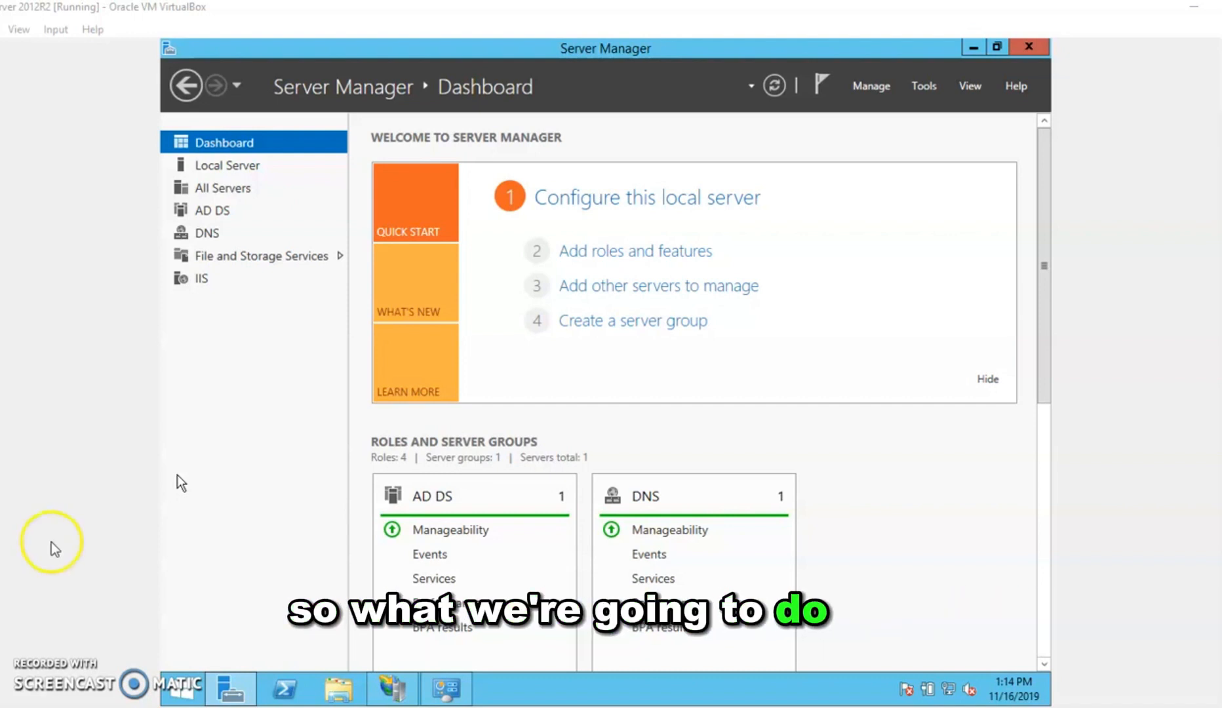
click(193, 692)
click(467, 465)
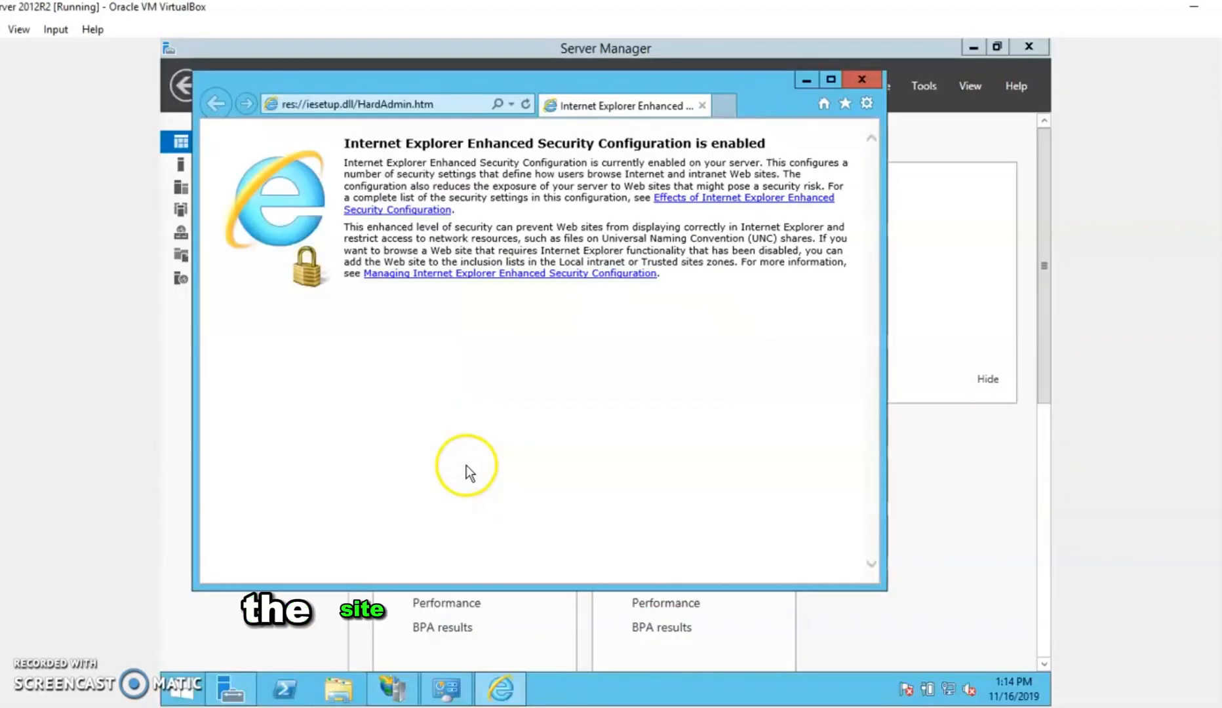
click(365, 105)
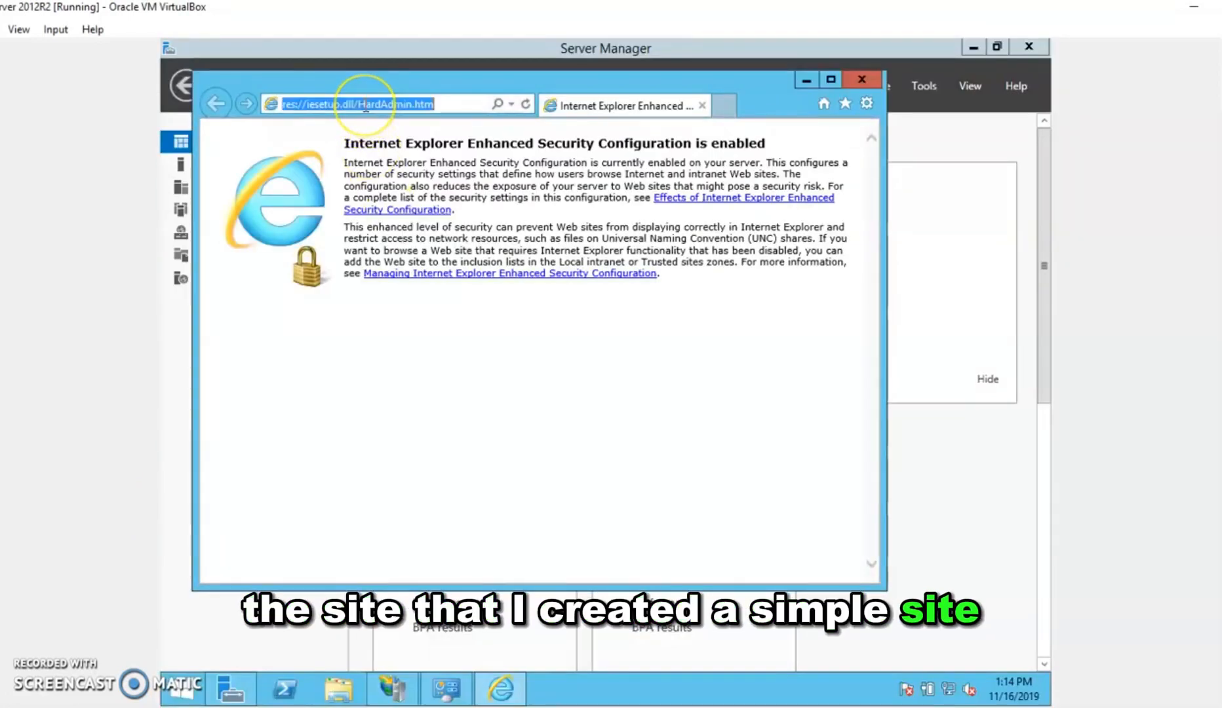
text(test.donnaldbariso.info/)
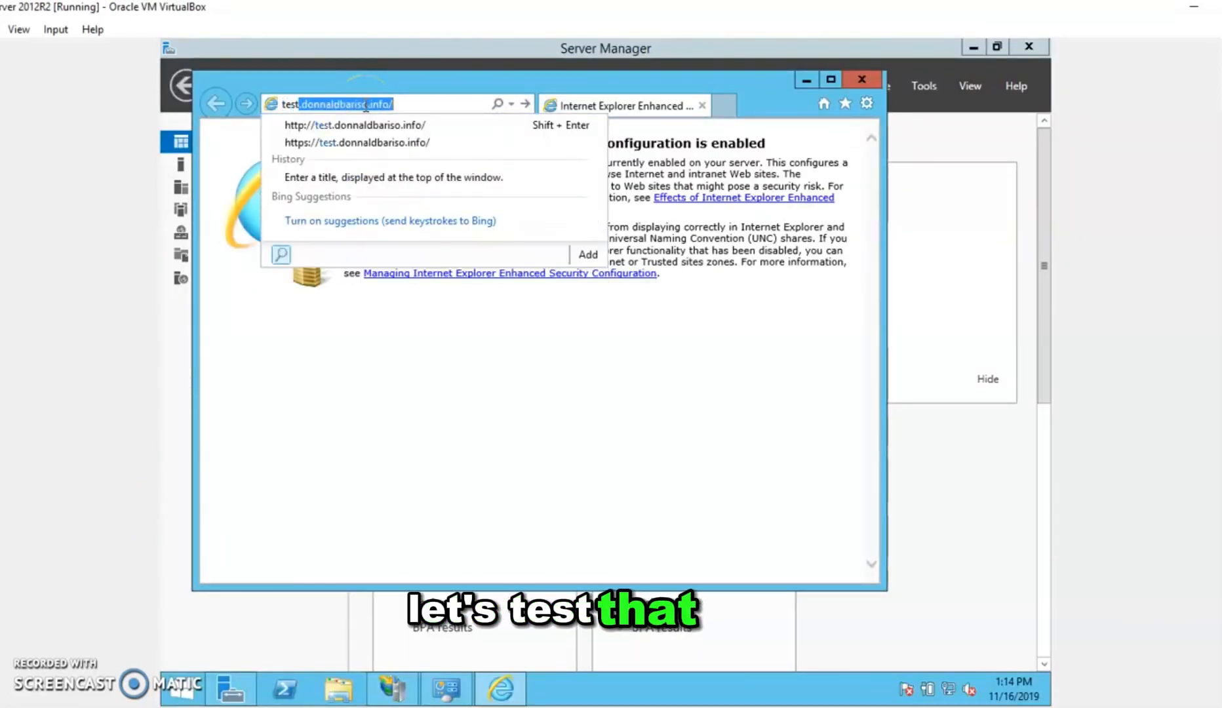
key(Return)
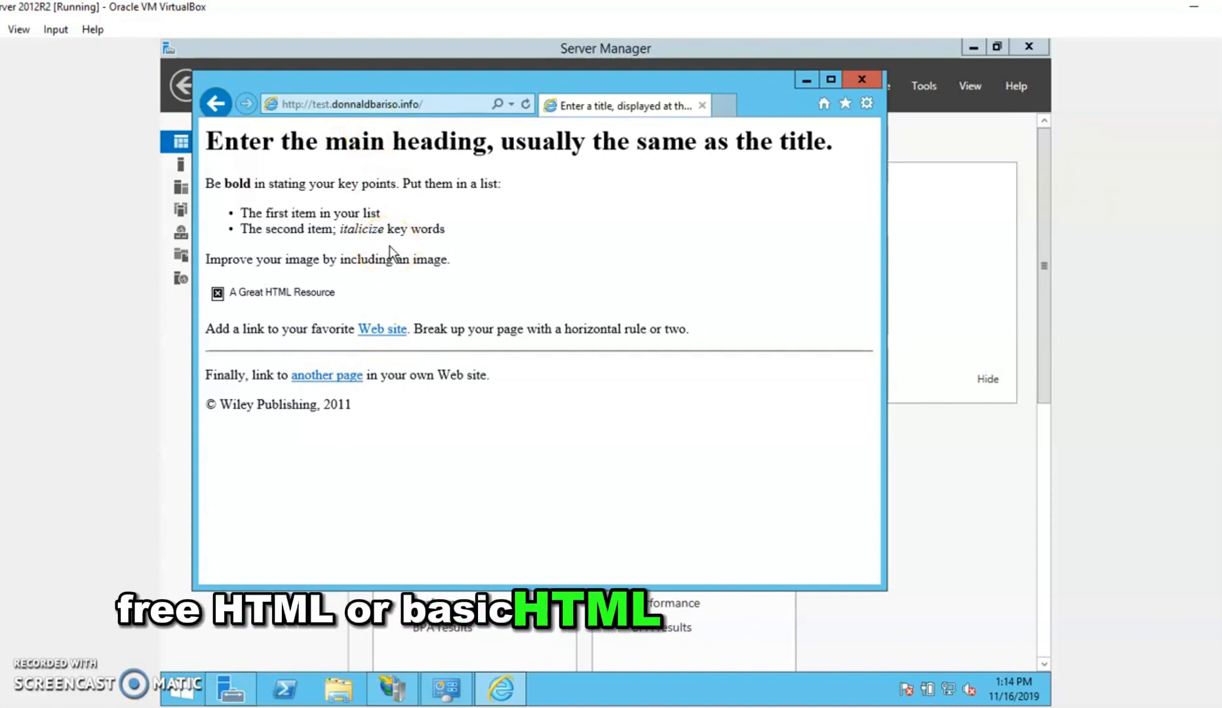
Examine the sample HTML content of the test page and close the browser
drag(209, 126, 398, 411)
click(511, 437)
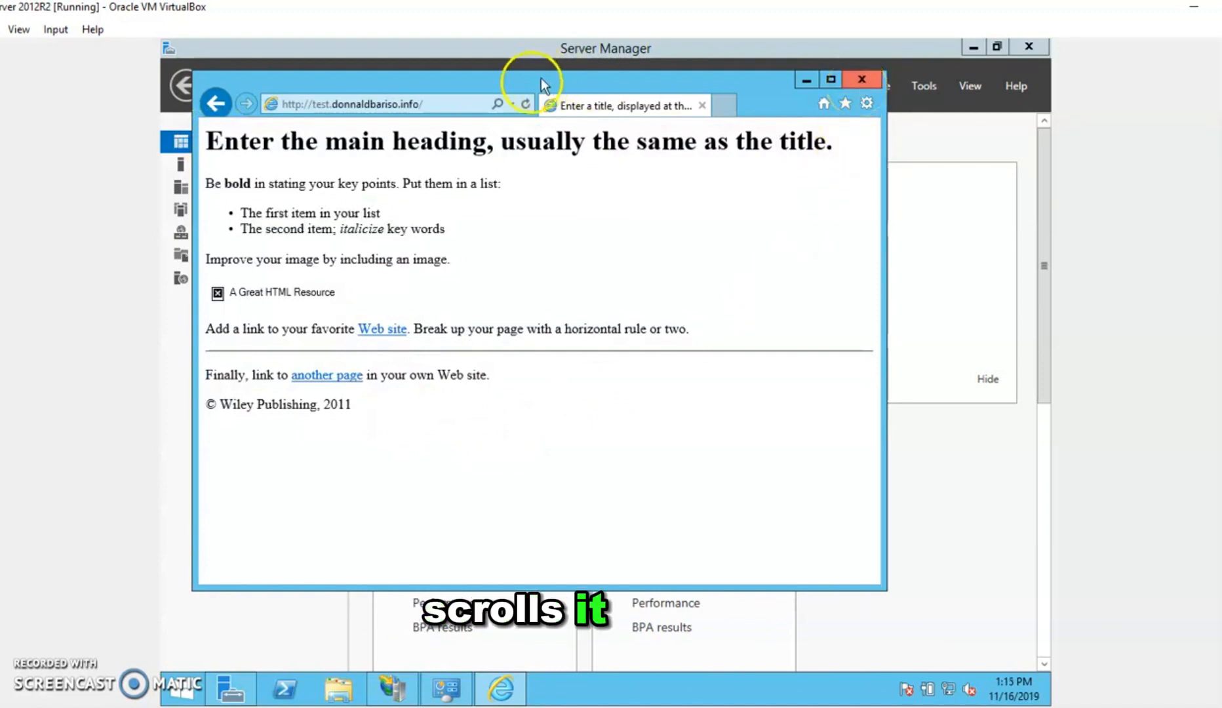
click(846, 79)
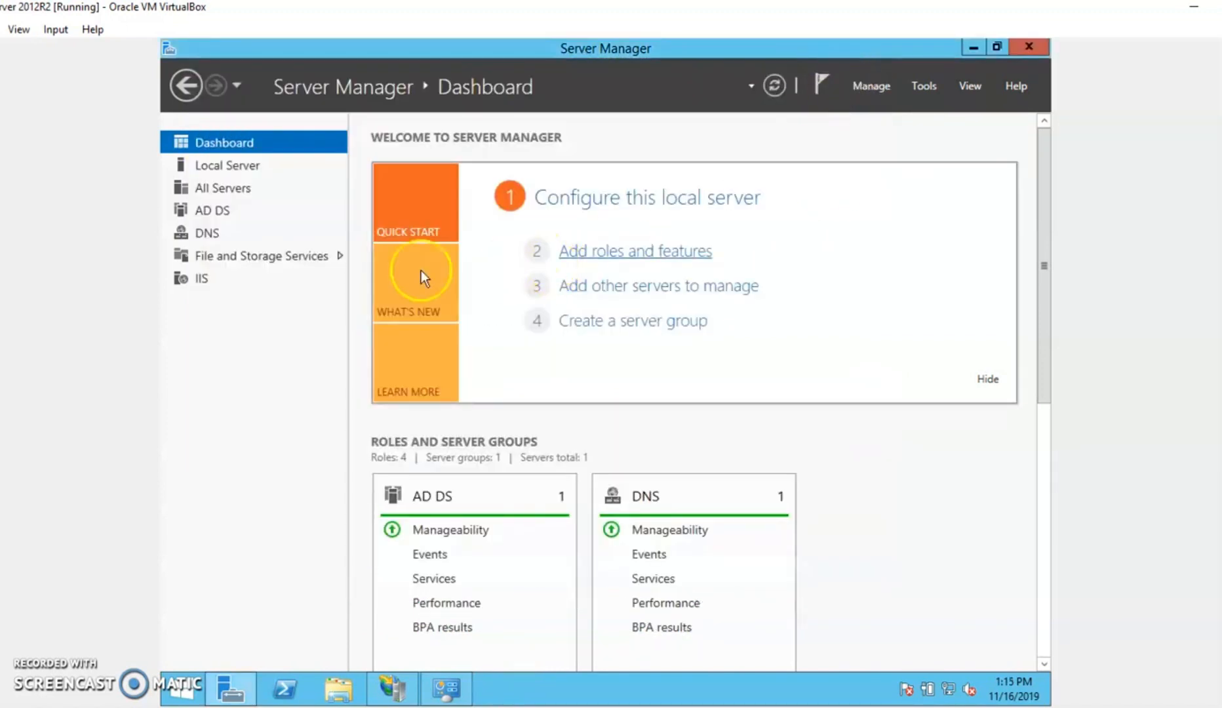
Open Internet Information Services (IIS) Manager for the server listed under the IIS role
click(200, 279)
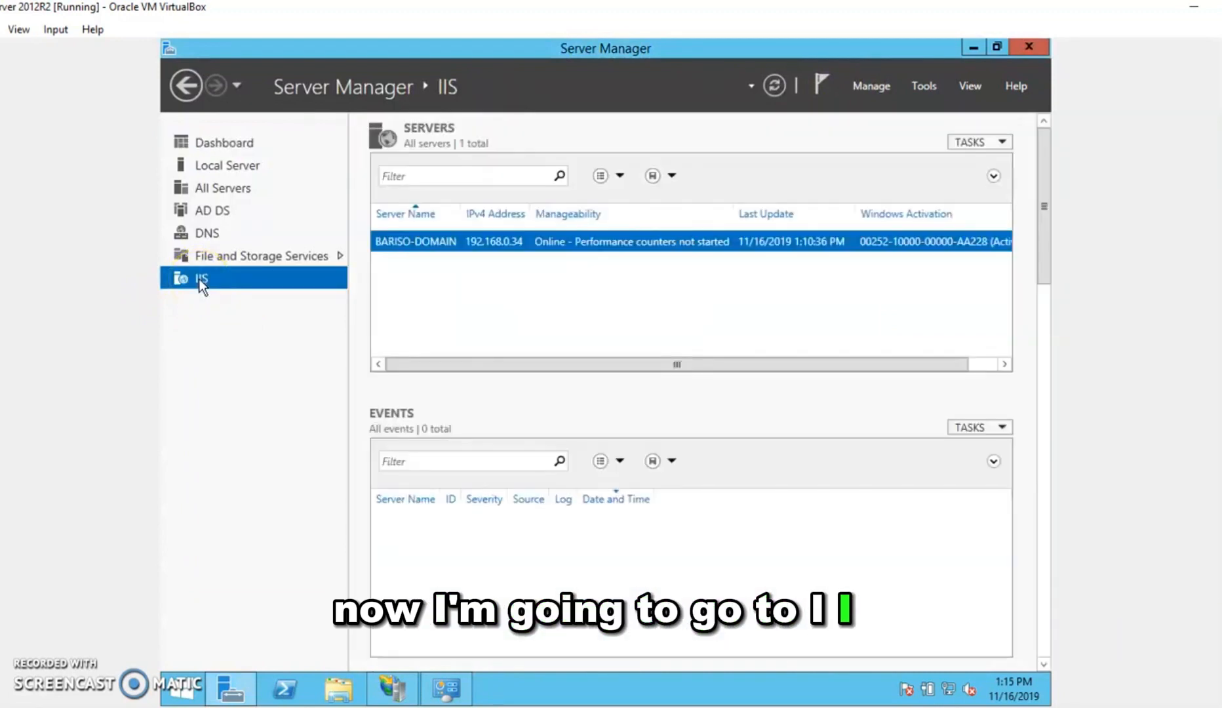
click(435, 251)
right_click(436, 248)
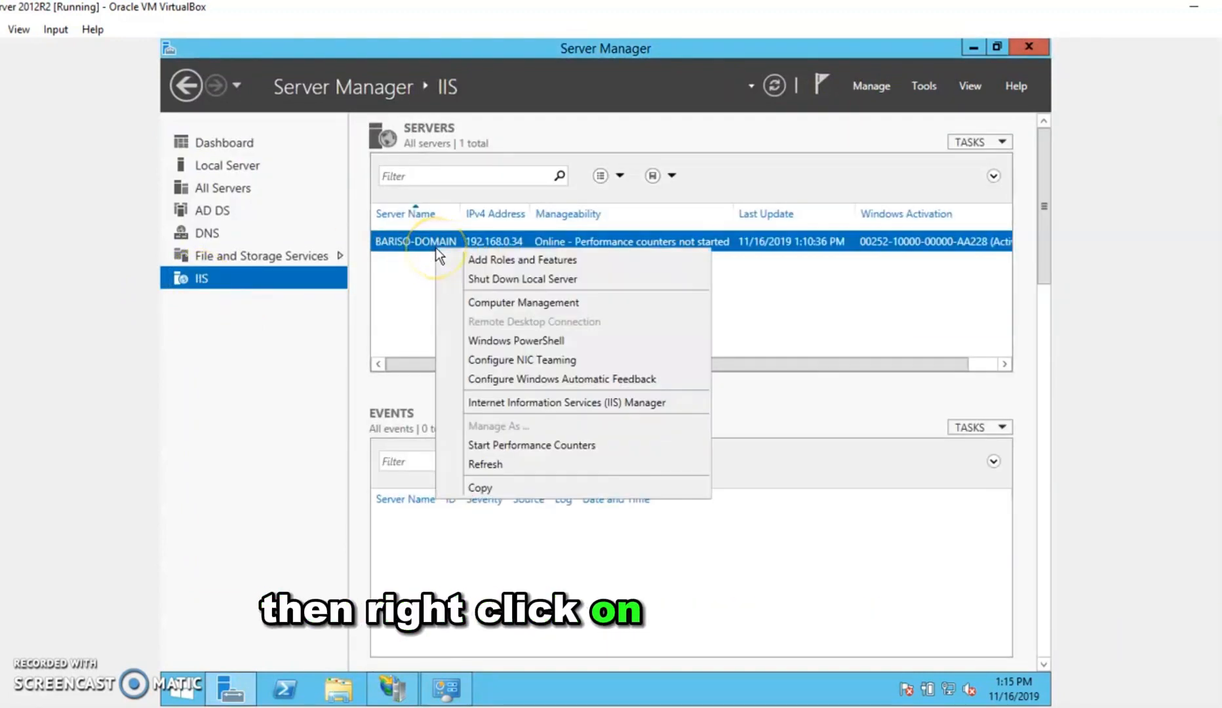
click(561, 404)
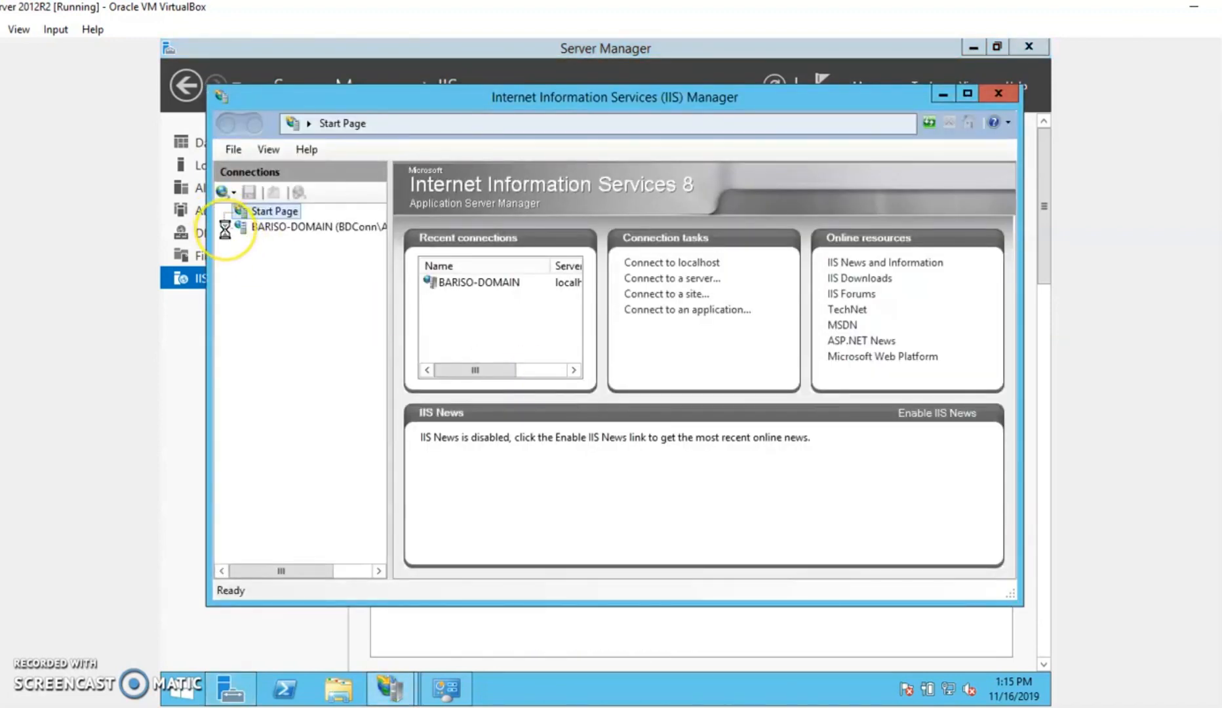
Expand the server's connection tree, dismissing the Microsoft Web Platform prompt, and select the test website under Sites
click(225, 228)
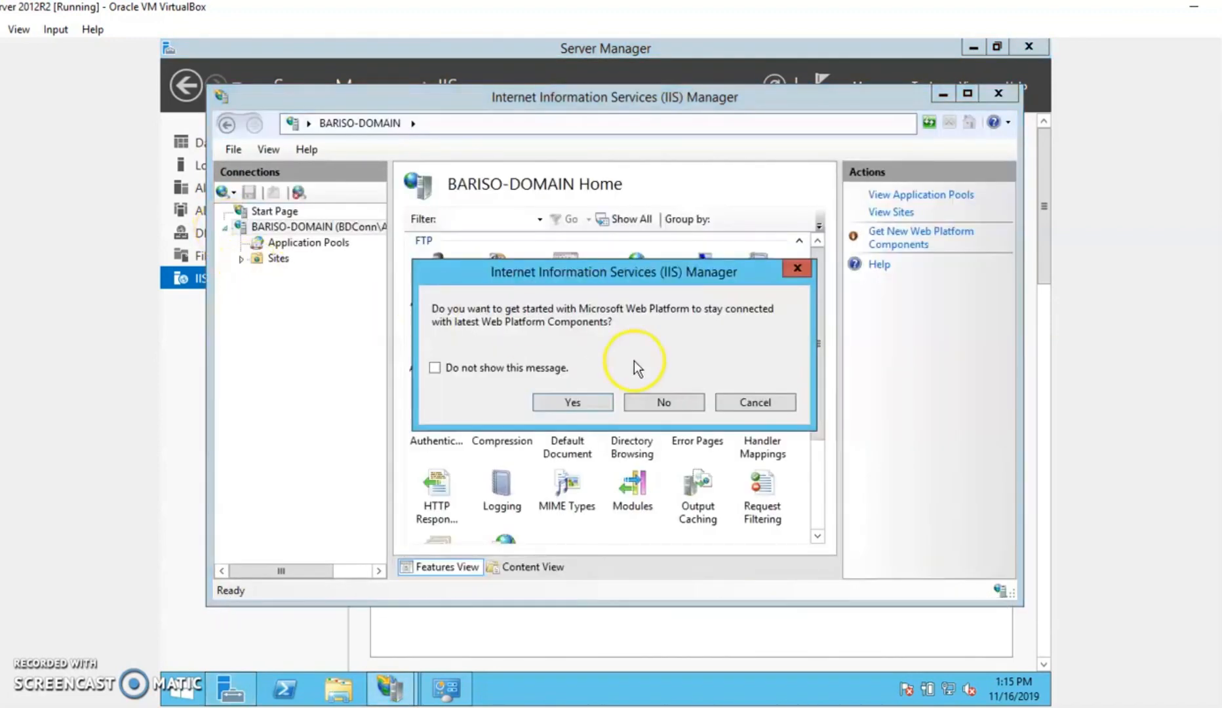
click(797, 269)
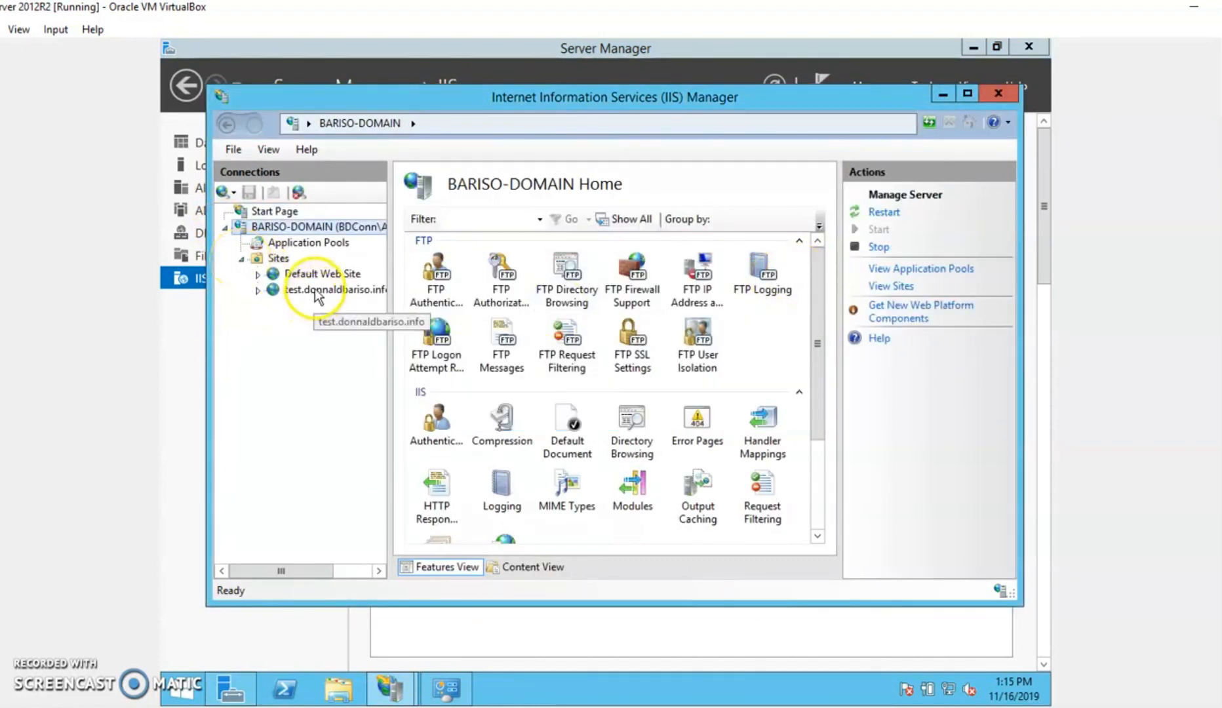
click(318, 293)
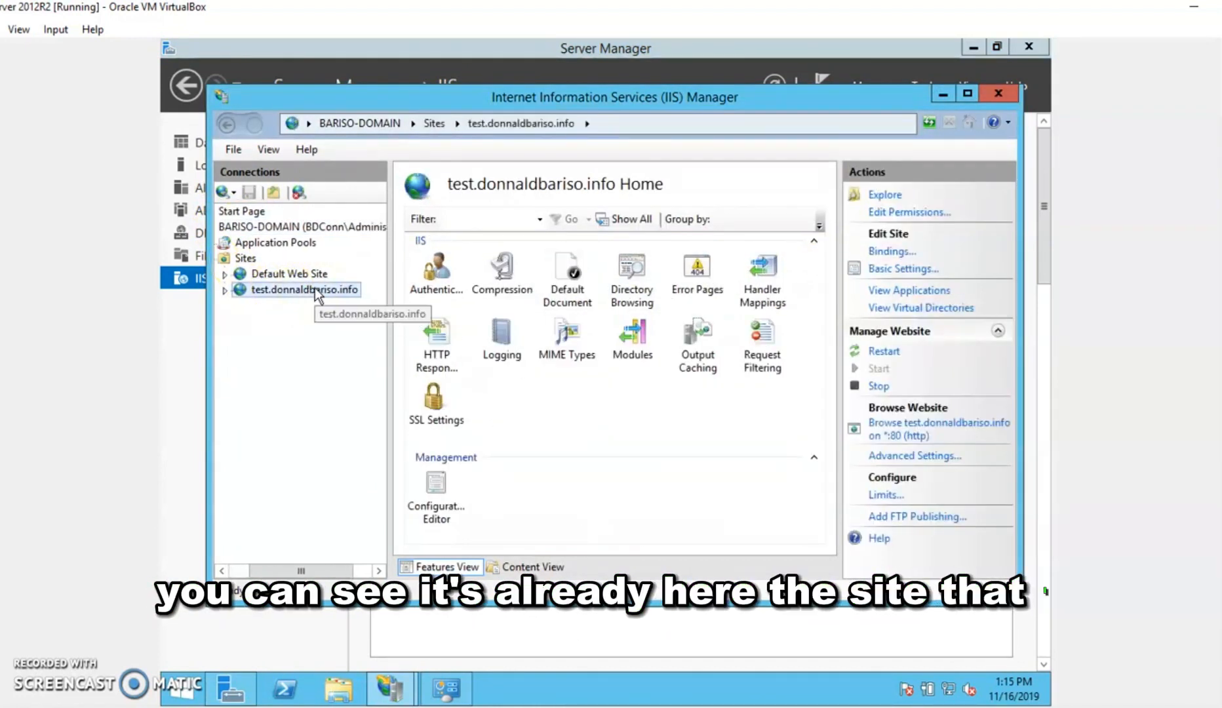
click(319, 295)
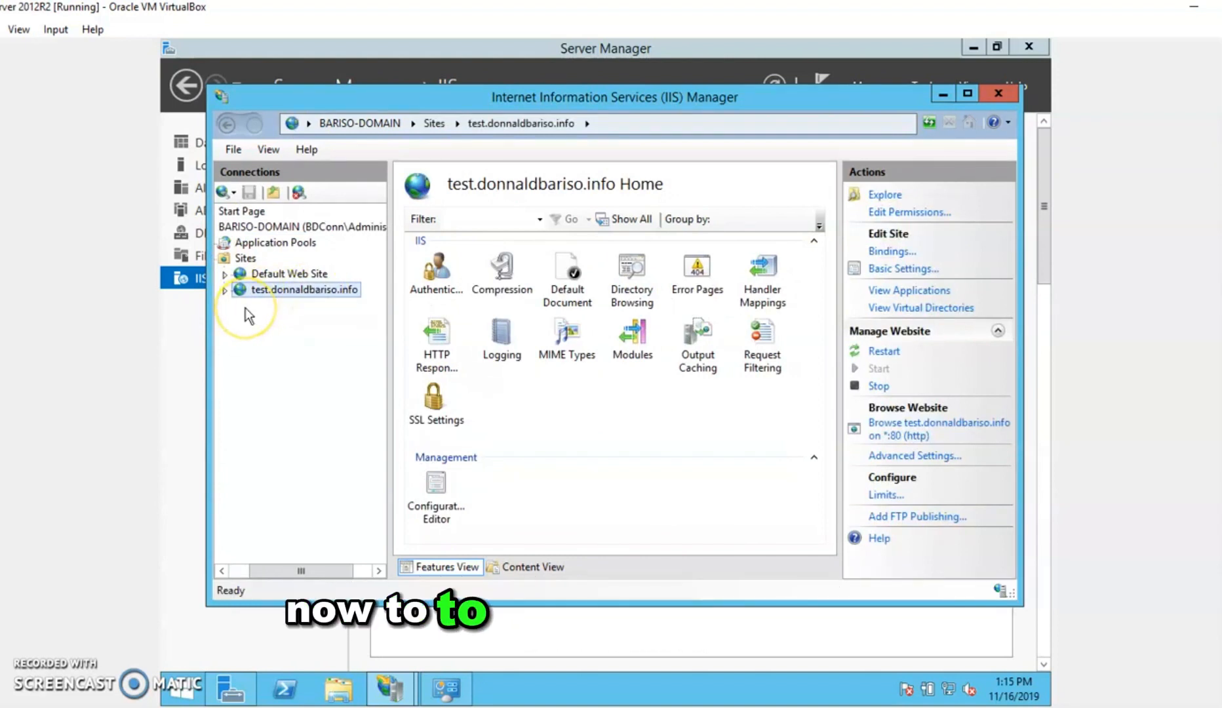
Add an http binding to the test site with IP address 192.168.0.34, port 85 and a blank host name
click(891, 252)
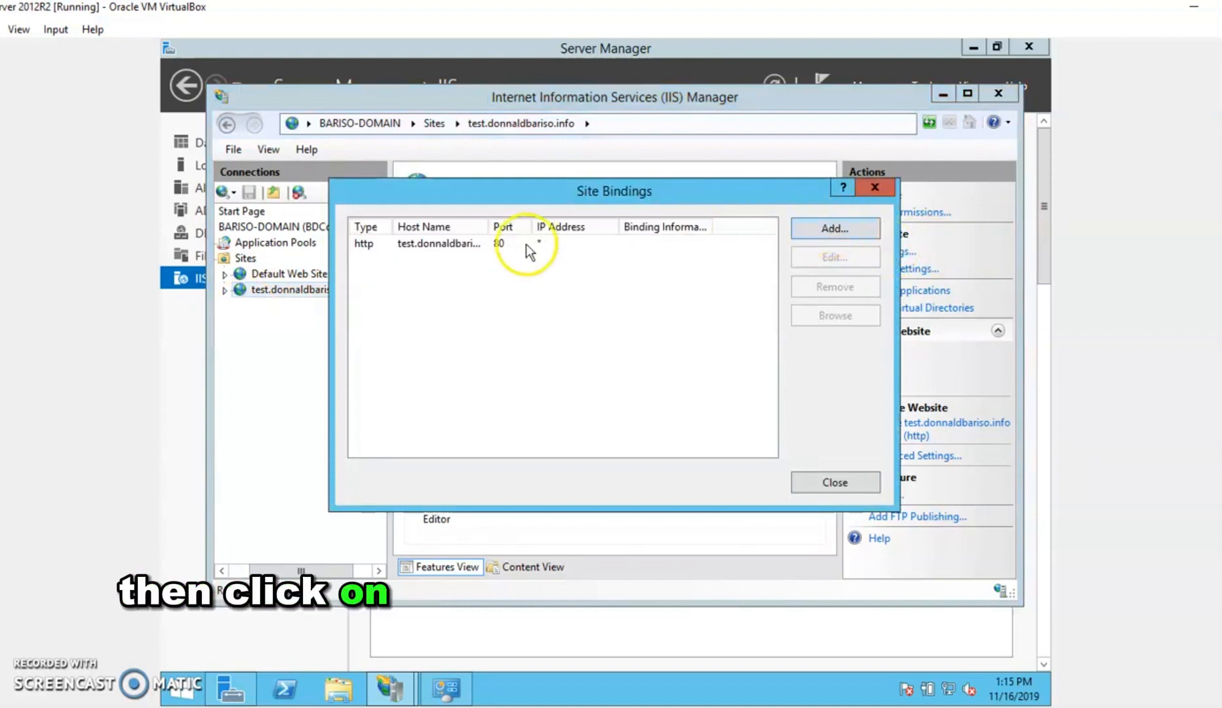
click(500, 247)
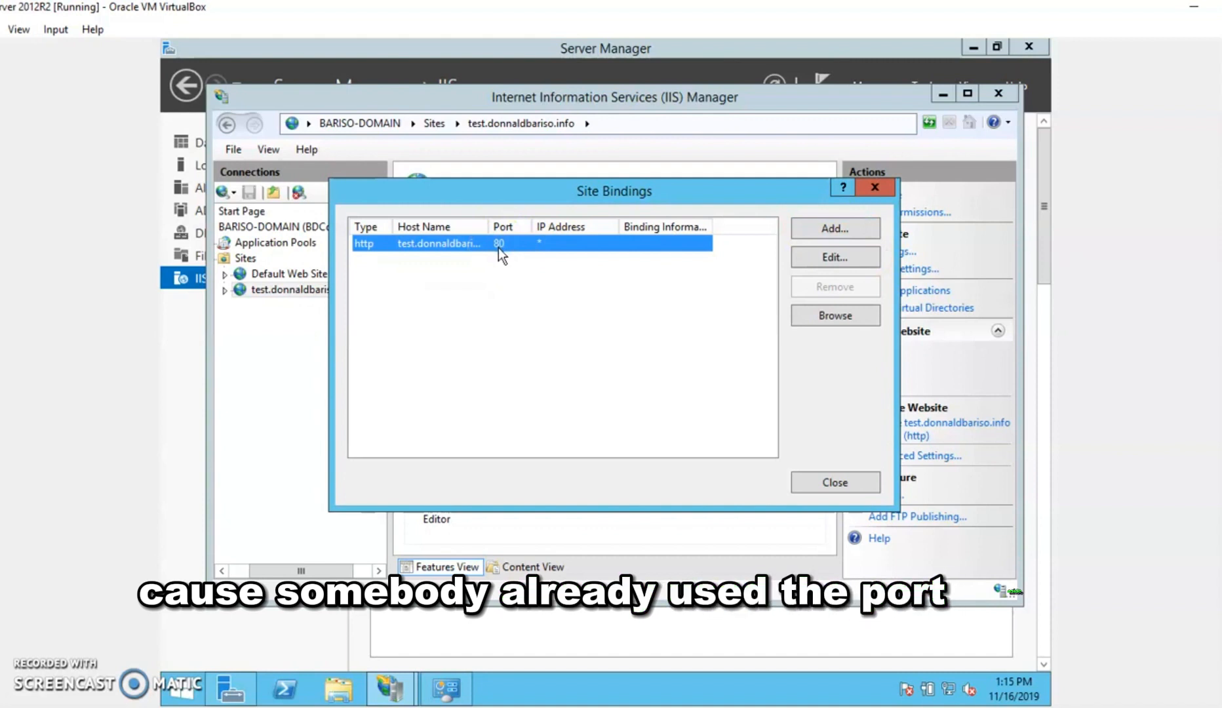
click(862, 231)
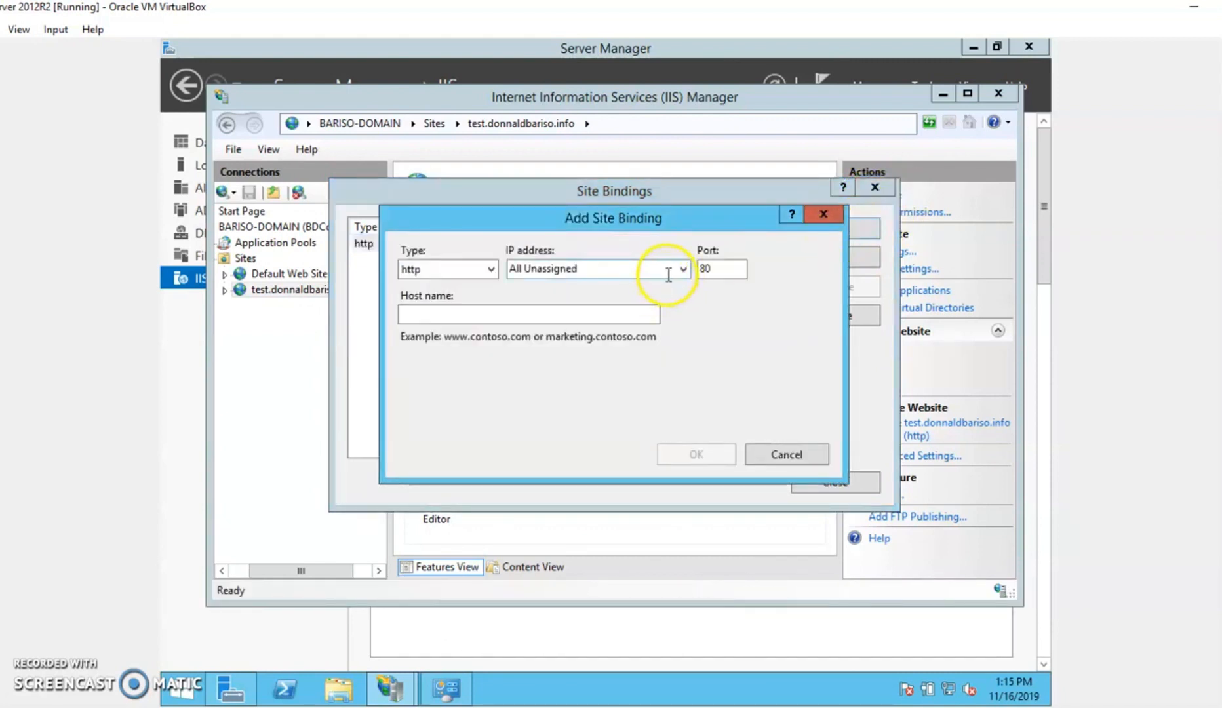
click(682, 269)
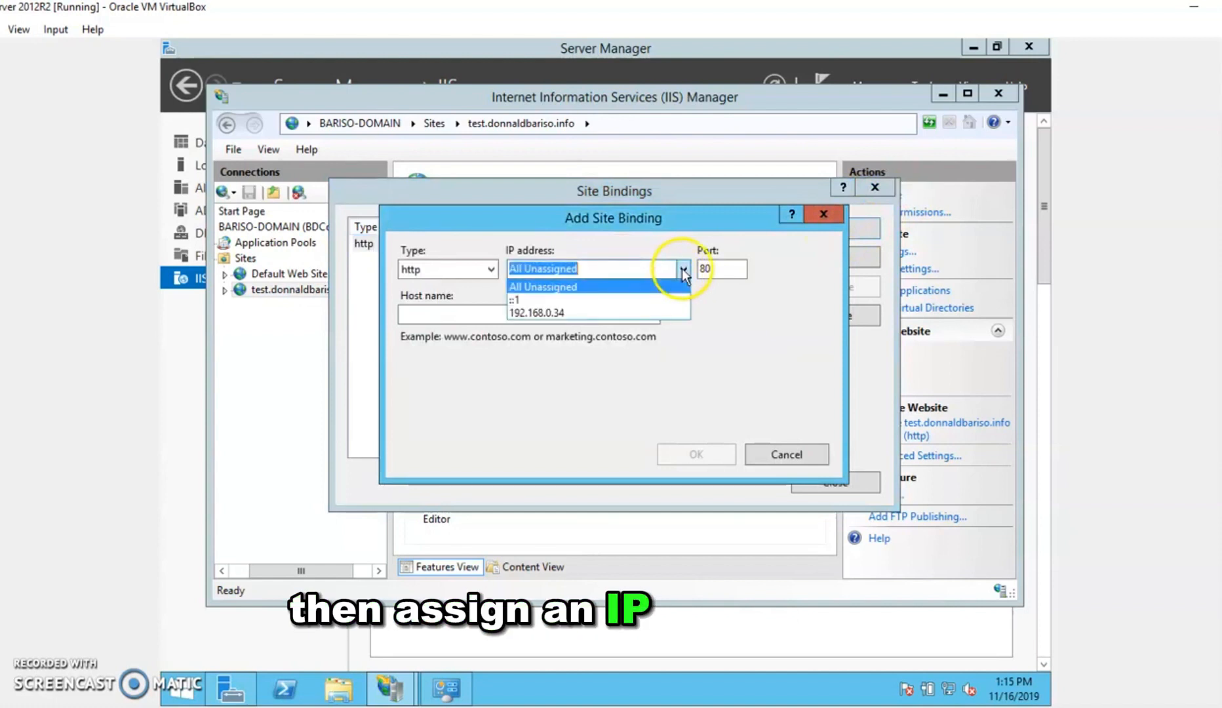
click(579, 313)
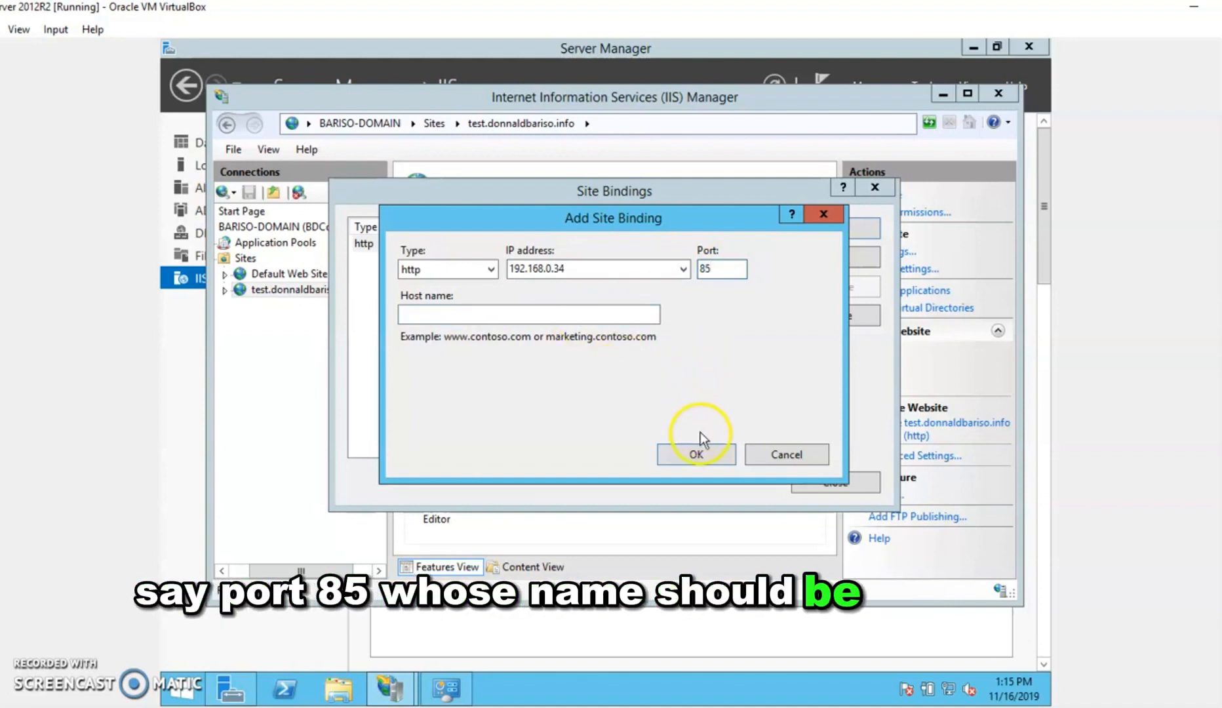
click(698, 454)
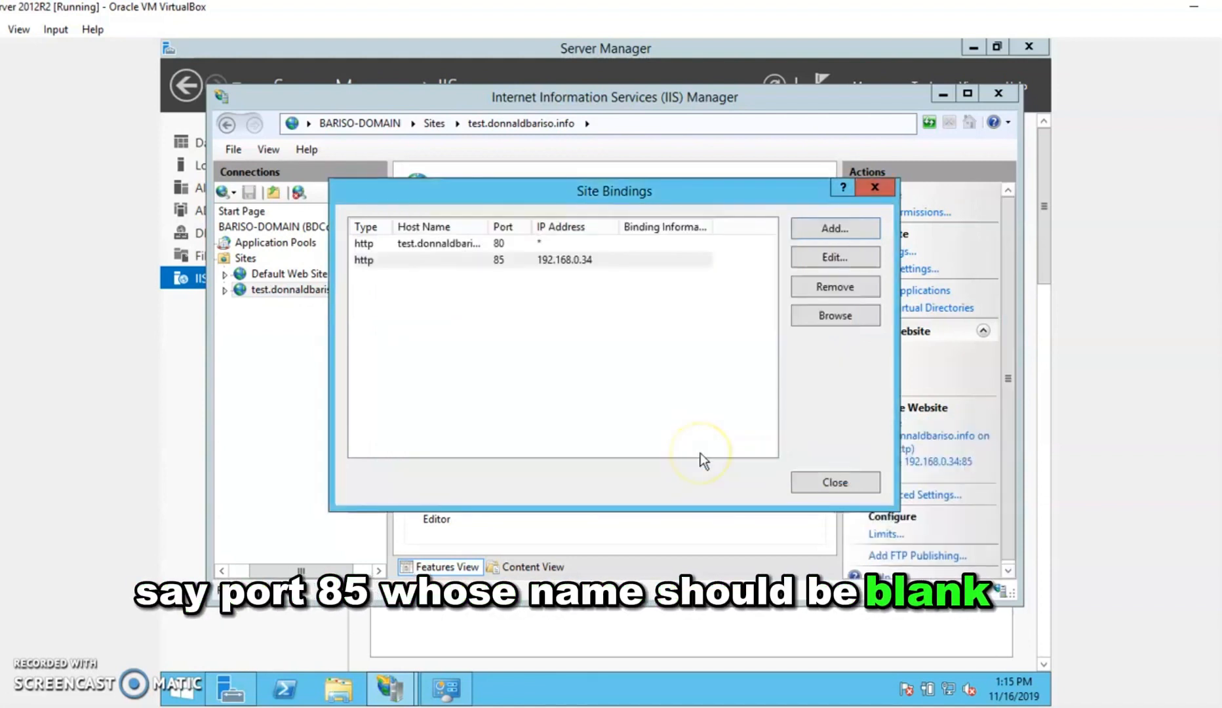
click(828, 489)
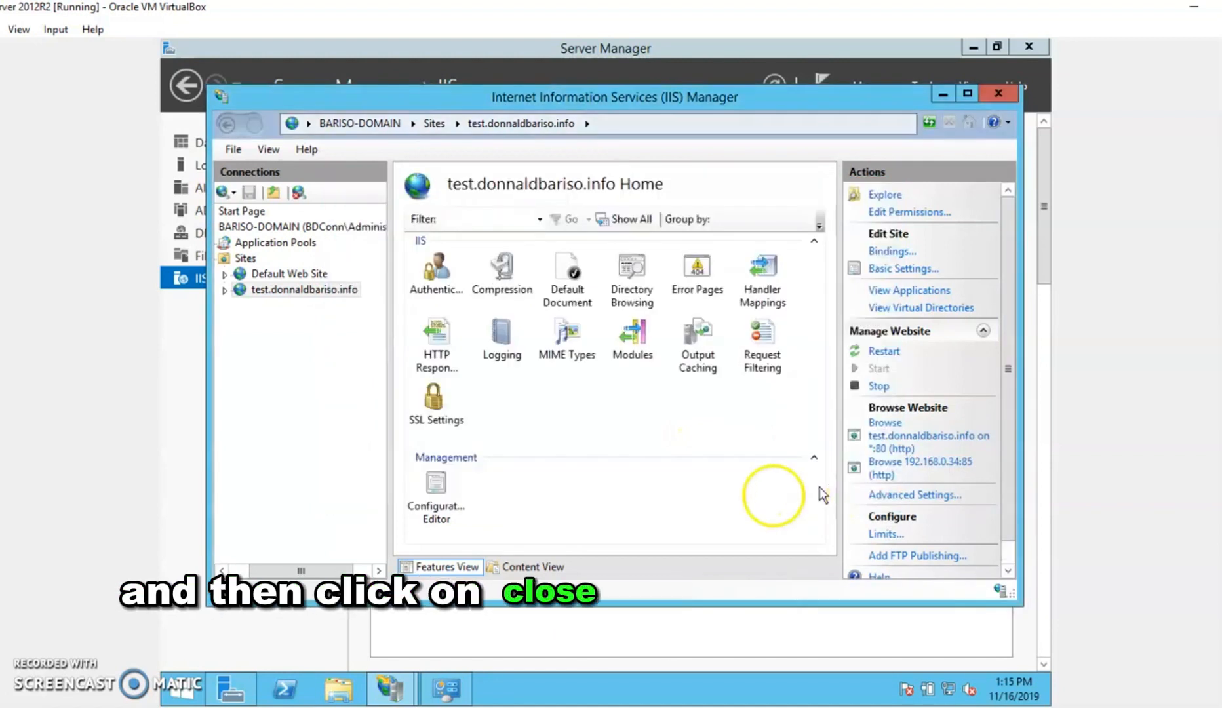
click(681, 512)
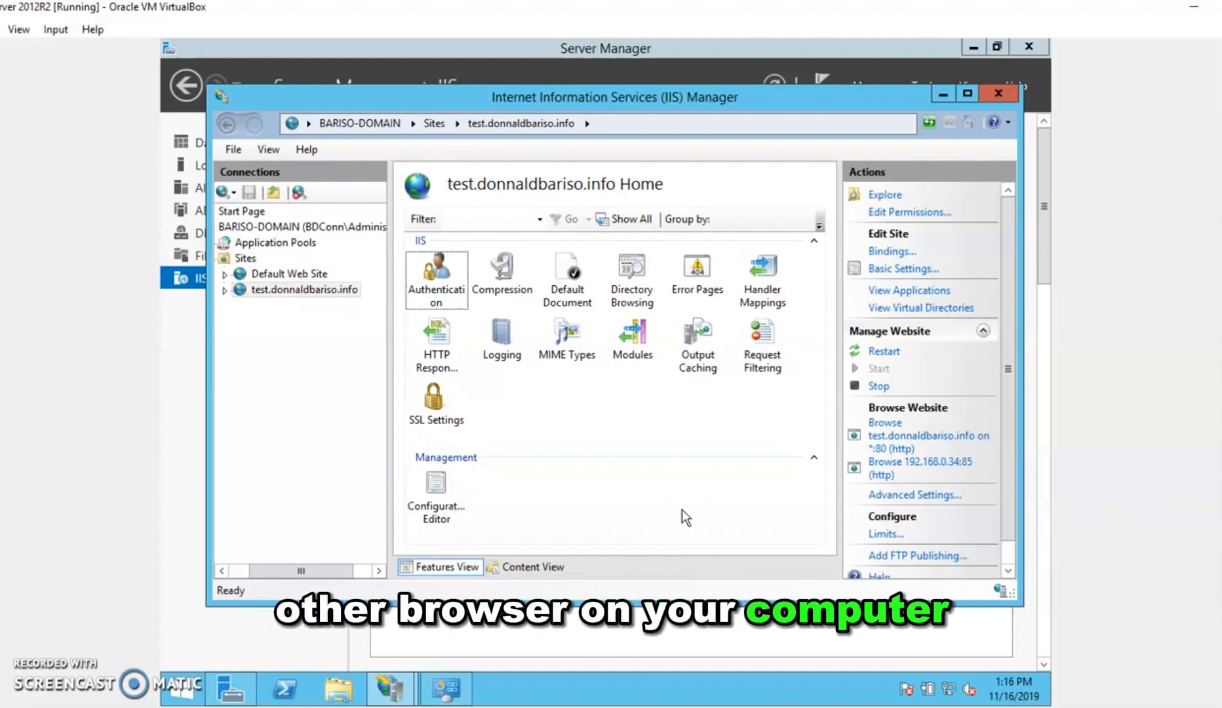
click(700, 507)
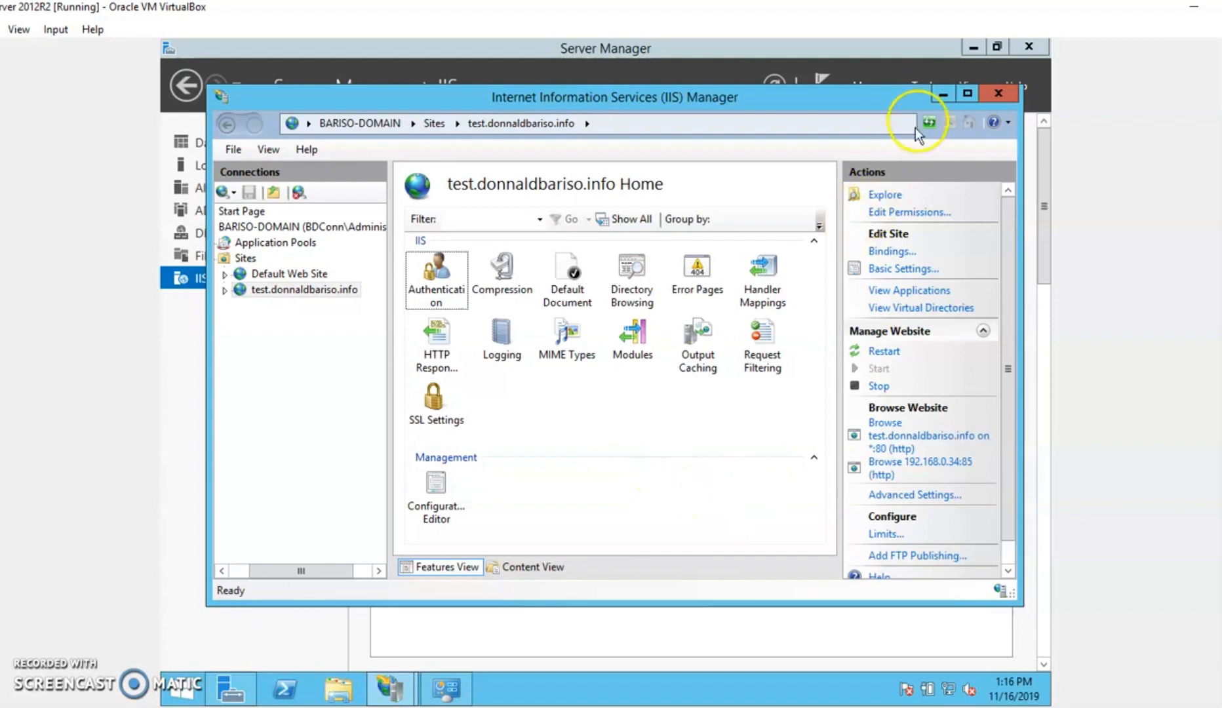
Minimize IIS Manager and open Windows Firewall with Advanced Security from Administrative Tools
click(936, 99)
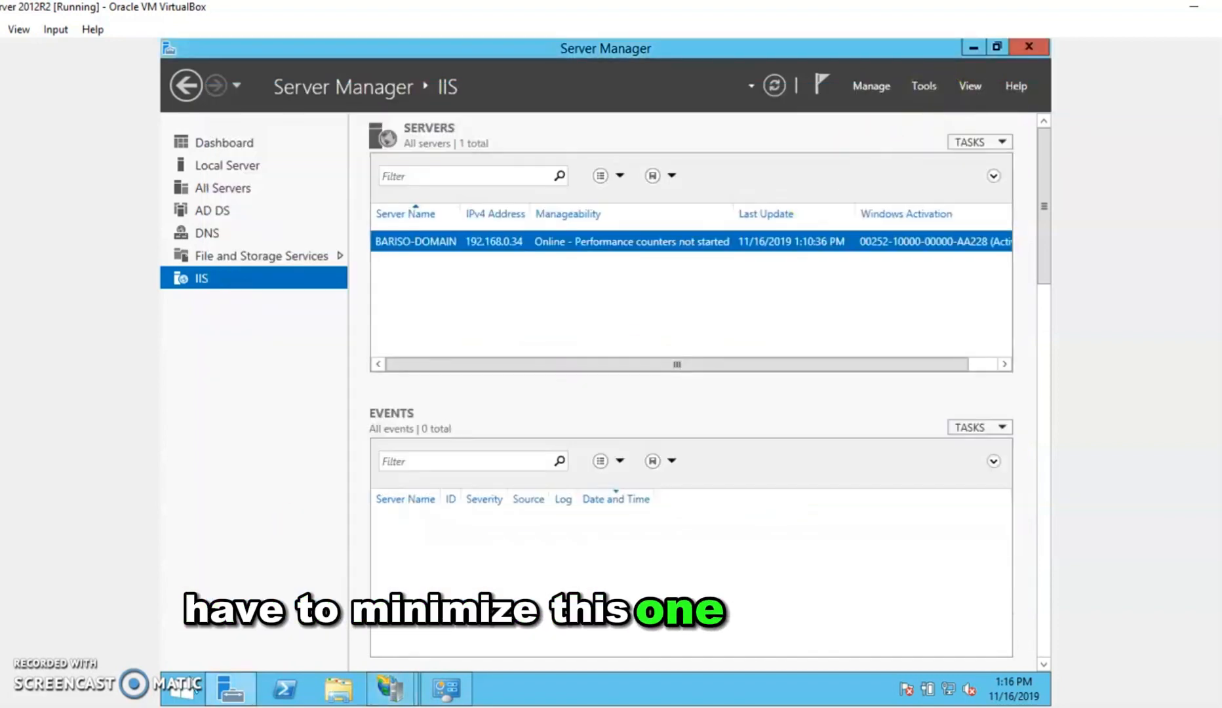
click(175, 700)
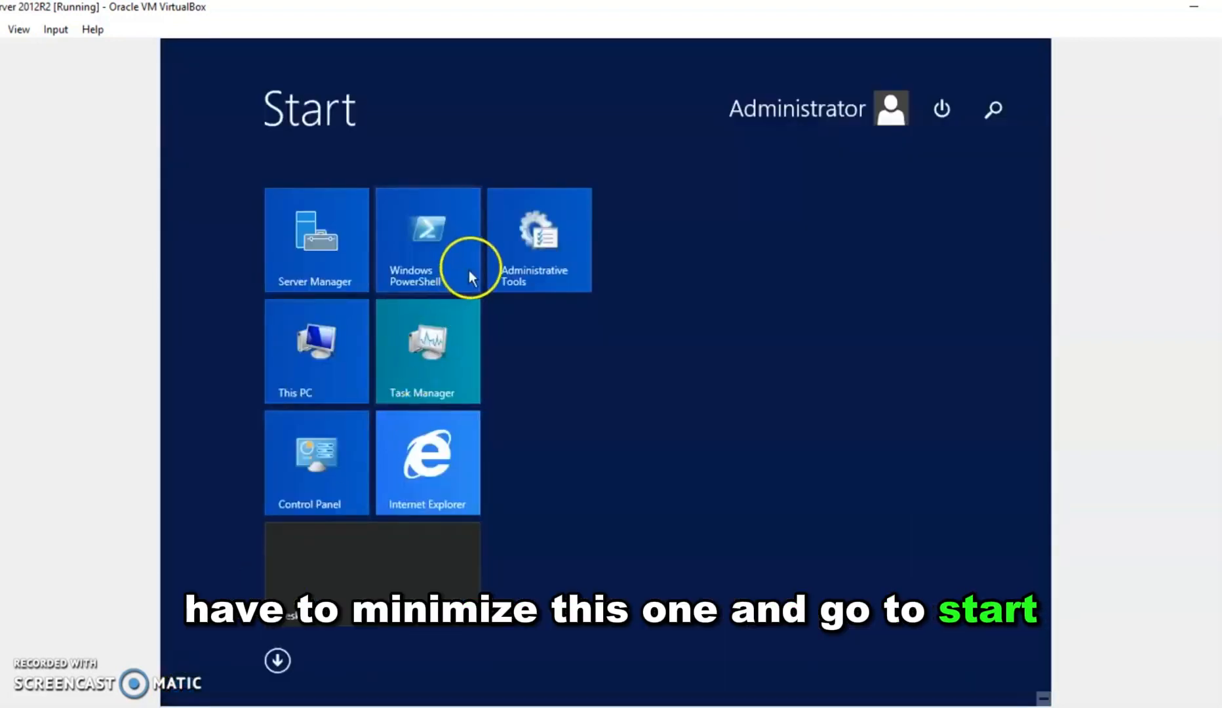
click(505, 250)
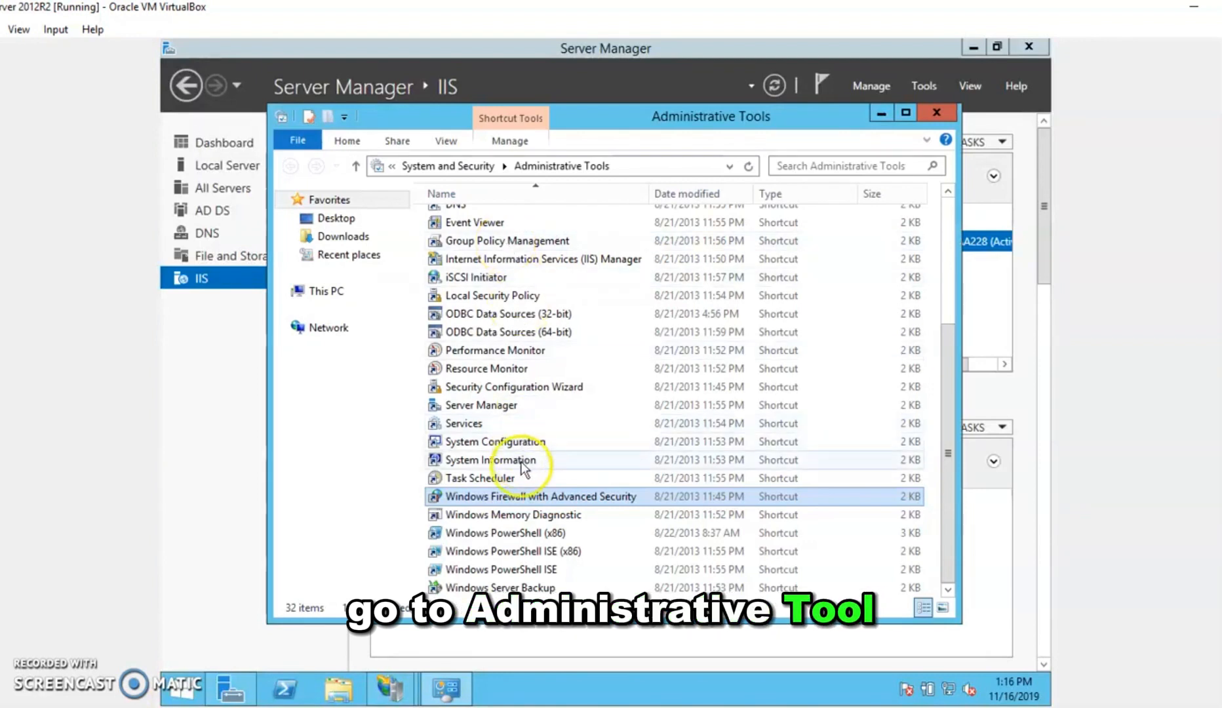
double_click(522, 496)
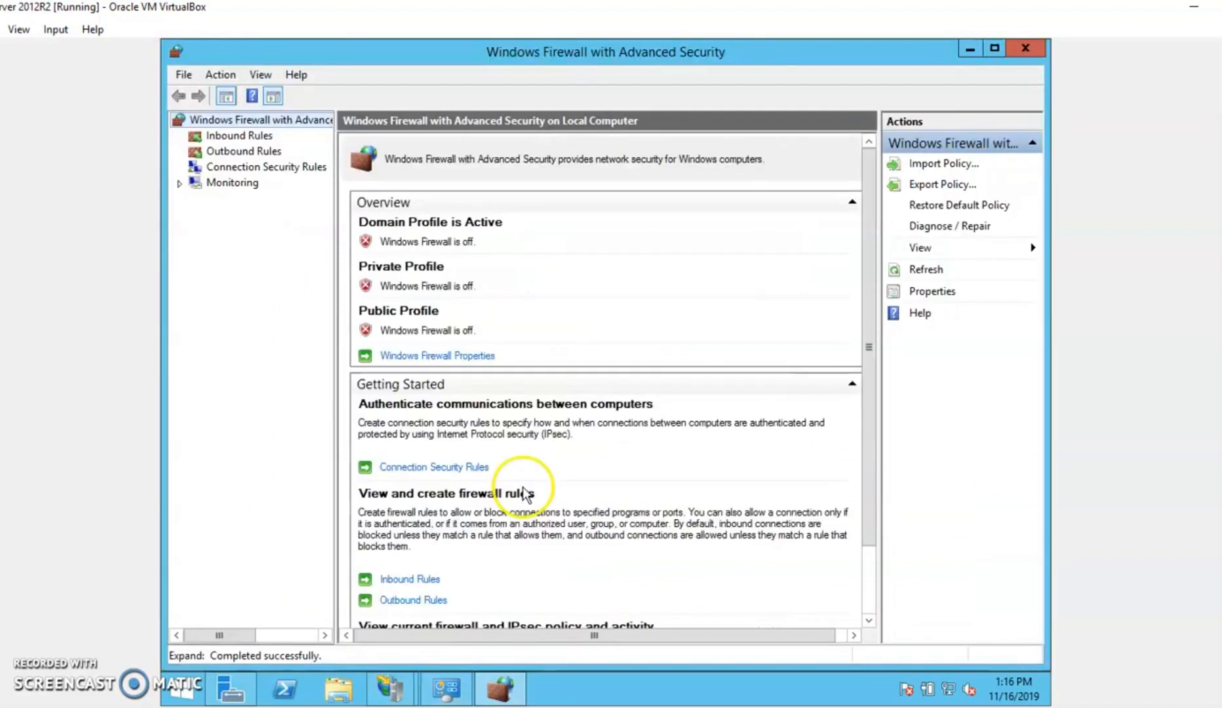
Start a new inbound firewall rule with Port as the rule type and proceed to its protocol settings
click(240, 135)
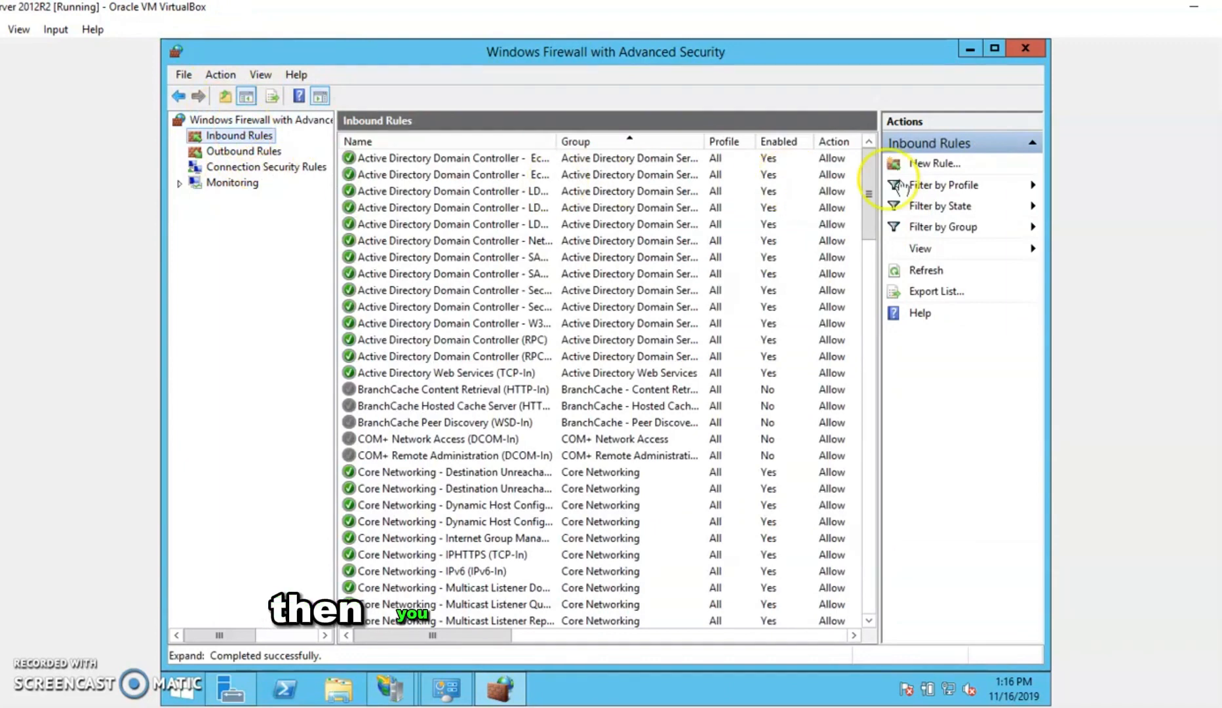
click(941, 169)
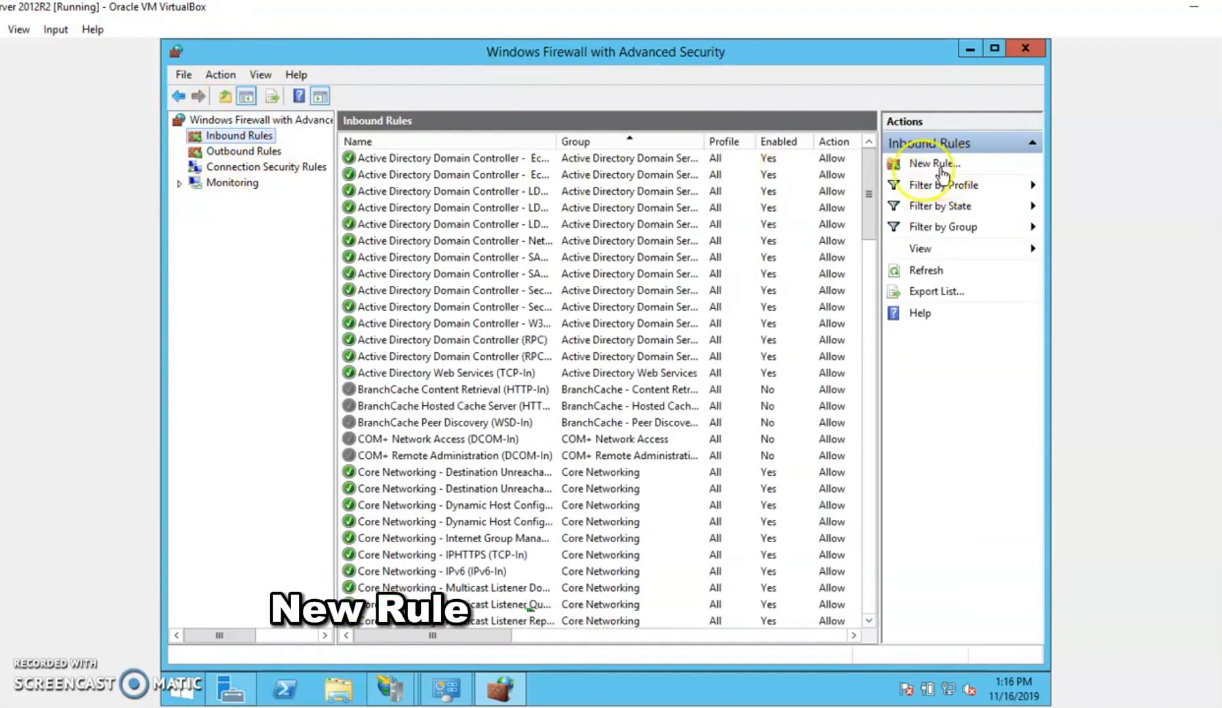
click(208, 76)
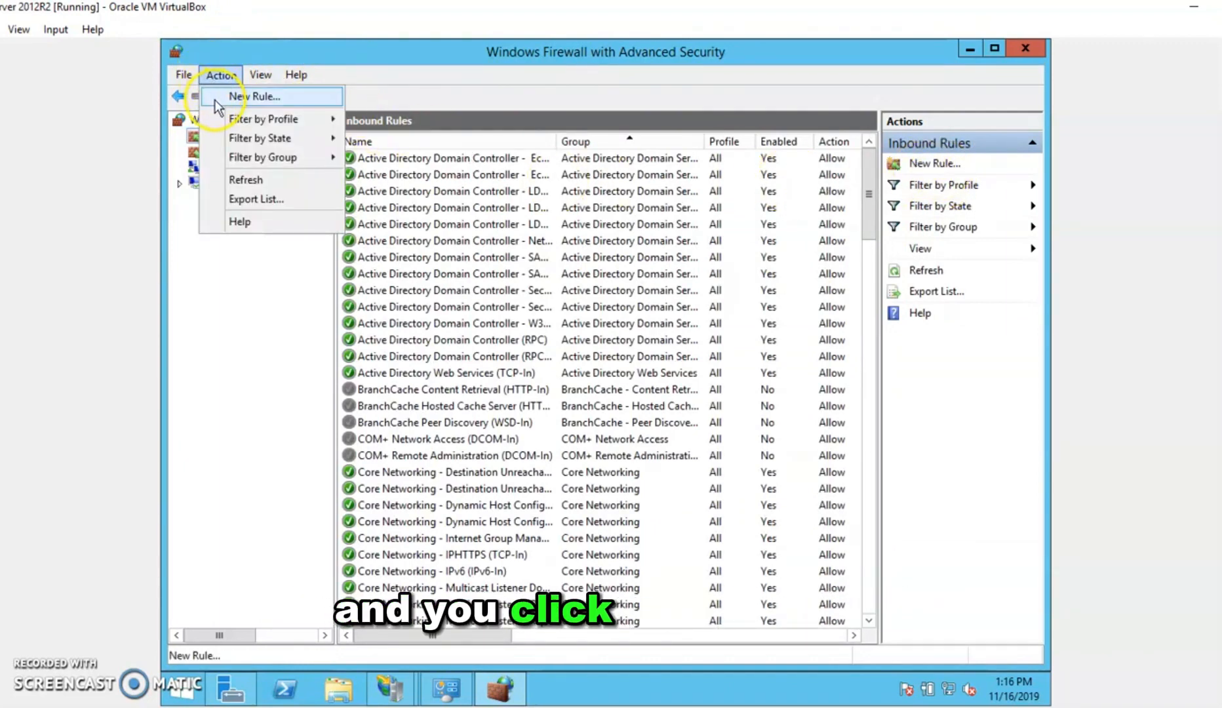
click(215, 99)
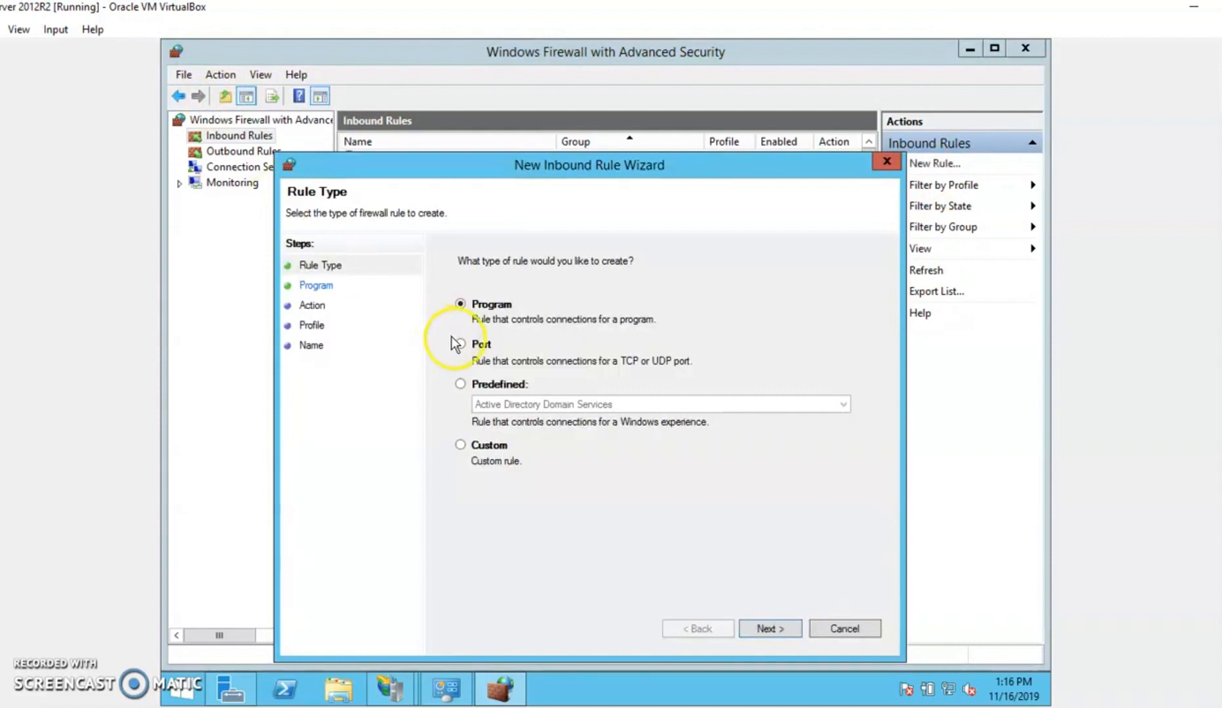
click(459, 343)
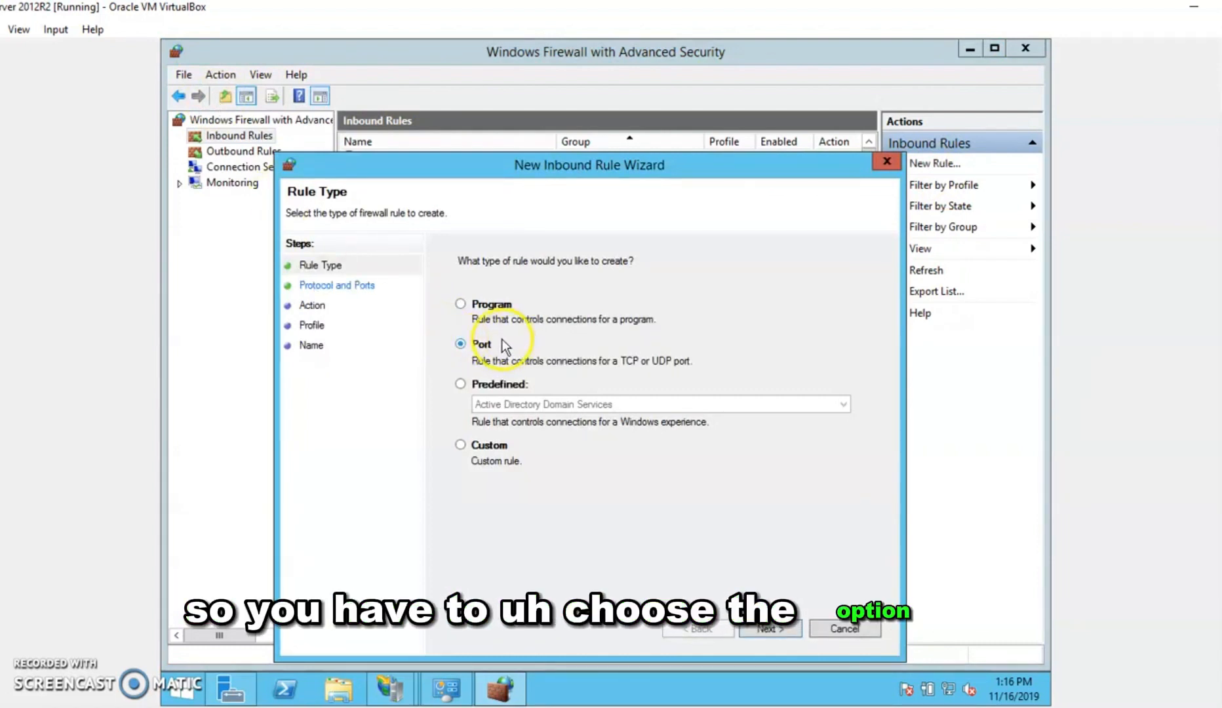
click(768, 628)
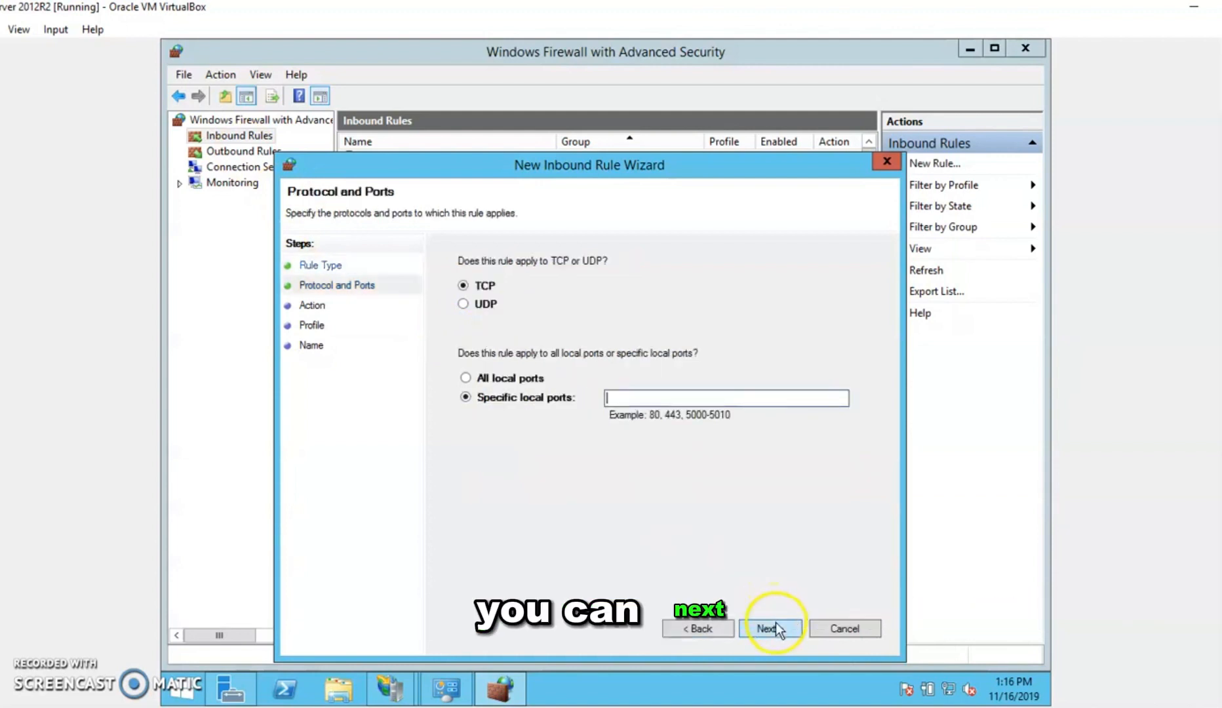
Apply the inbound rule to TCP on specific local port 85, allowing the connection for the Domain, Private and Public profiles
click(485, 288)
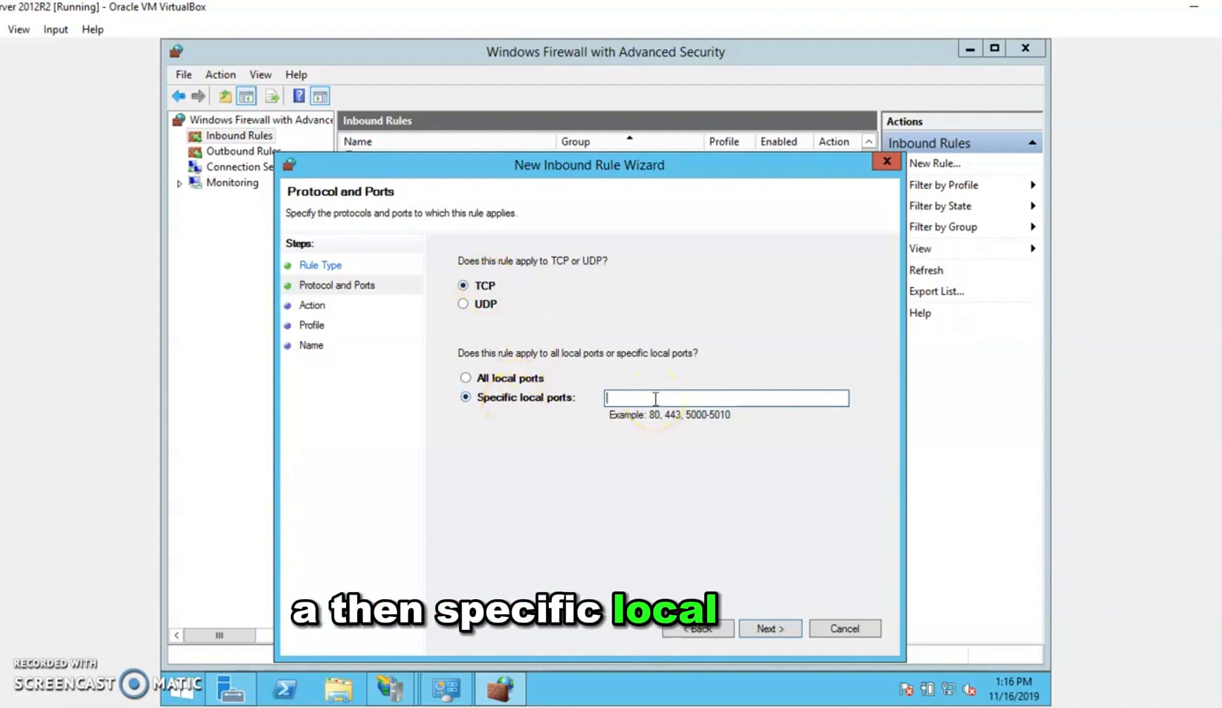
text(85)
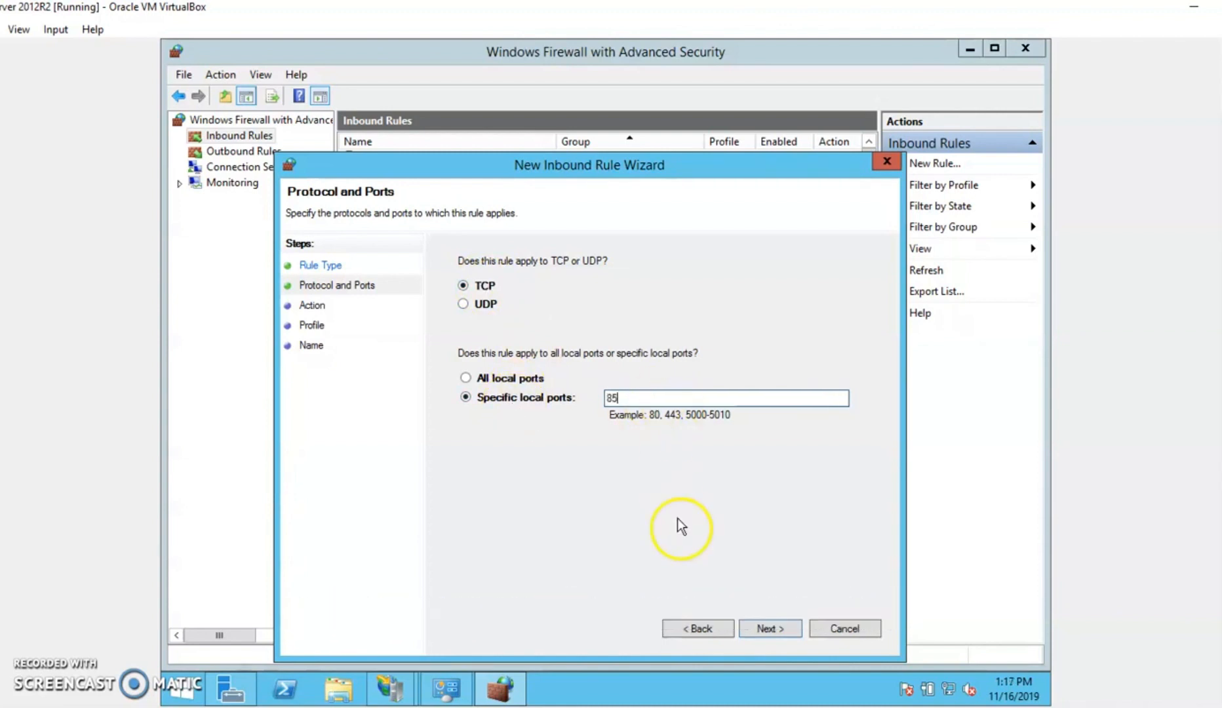
click(768, 627)
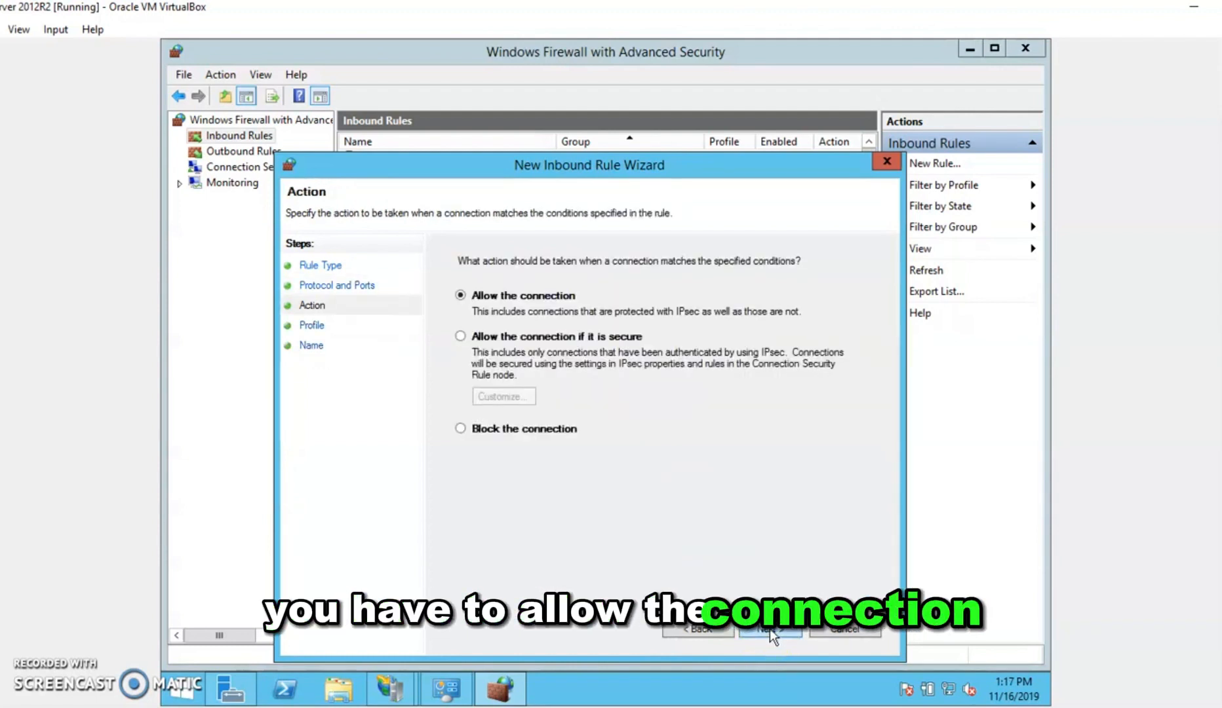
click(770, 629)
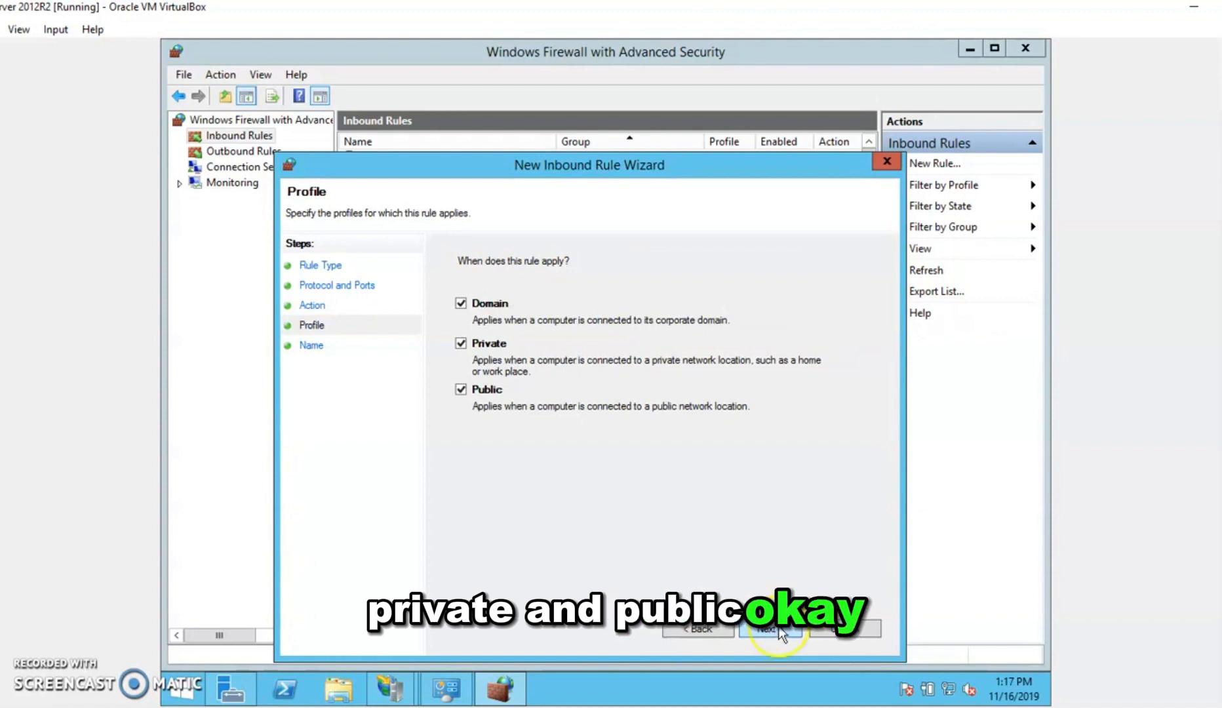
click(776, 630)
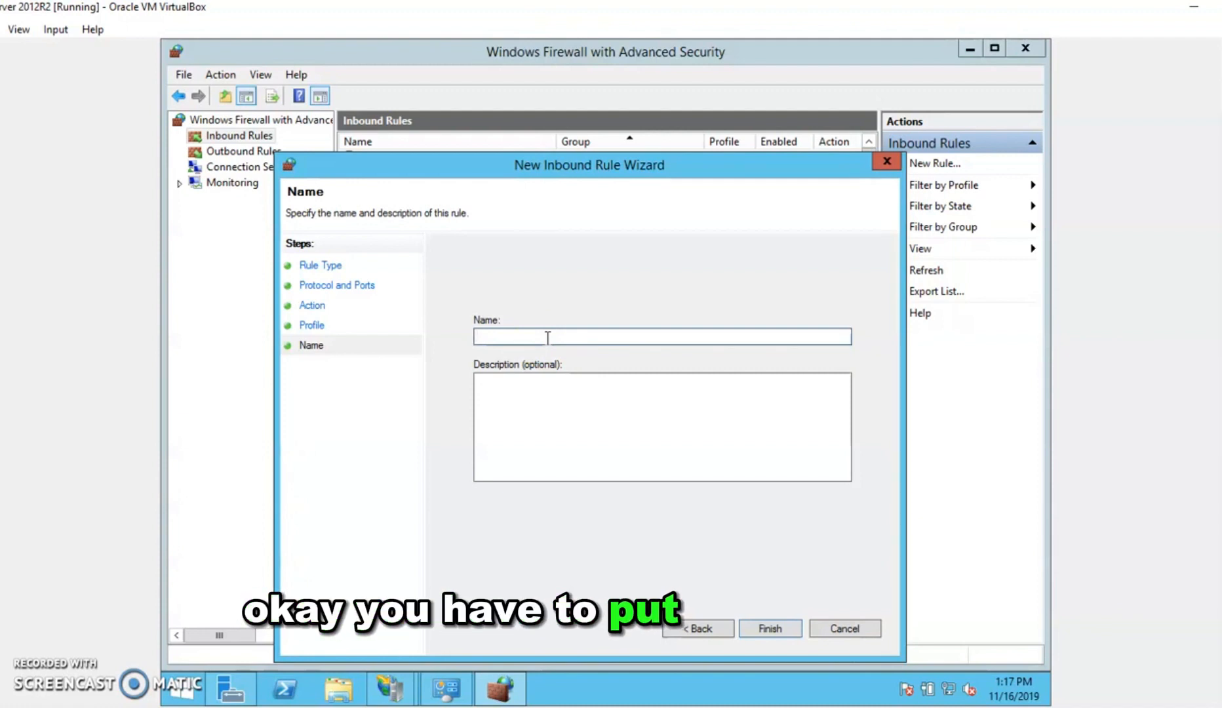
Name the inbound rule TestLab, reuse that text as its description and finish creating the rule
text(TestLab)
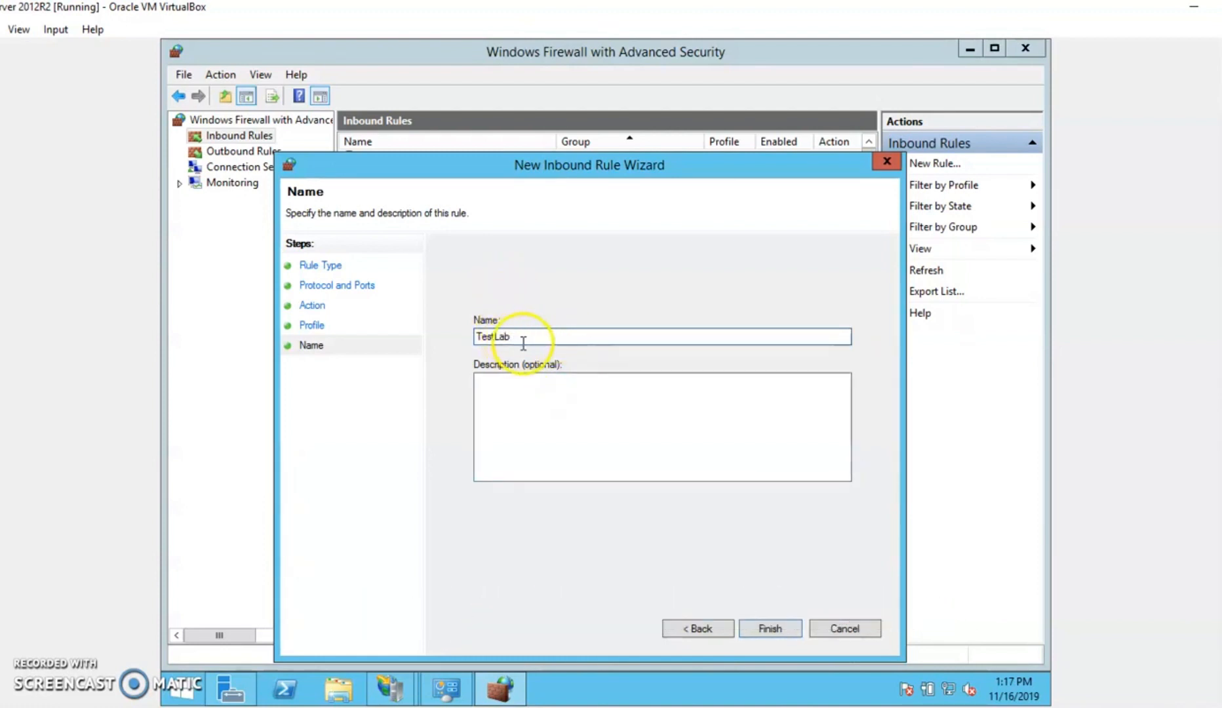
drag(522, 338, 402, 332)
key(ctrl+c)
click(540, 403)
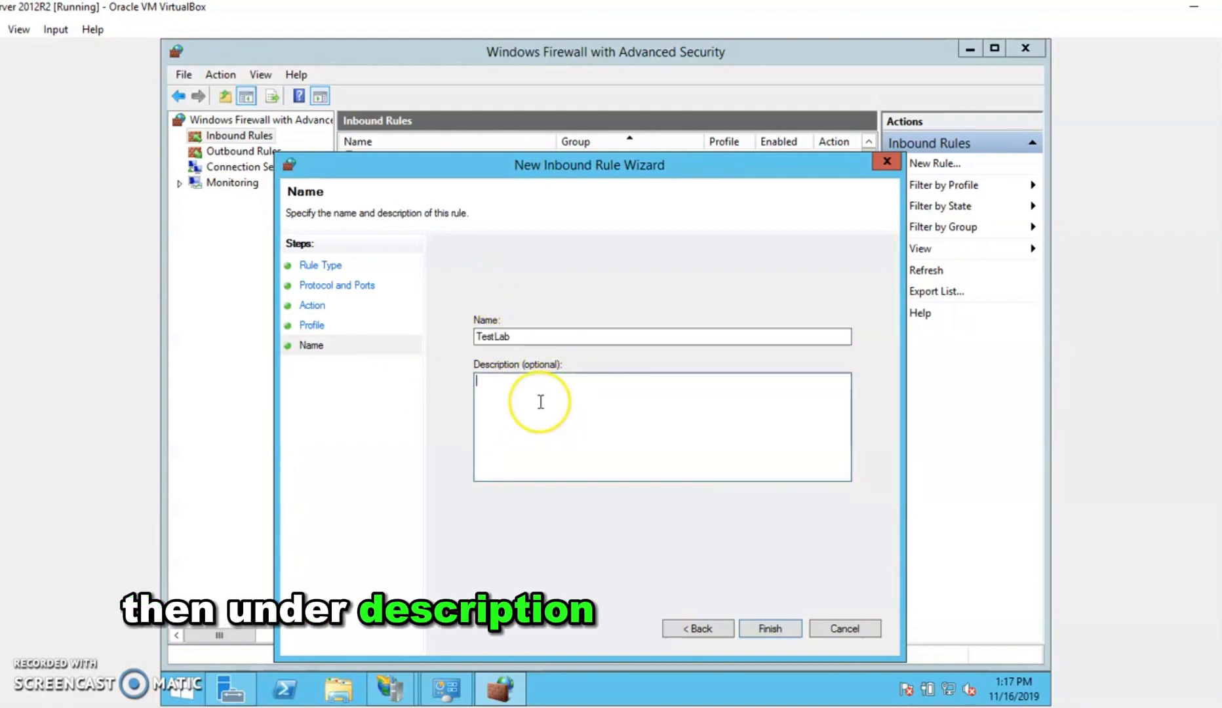
key(ctrl+v)
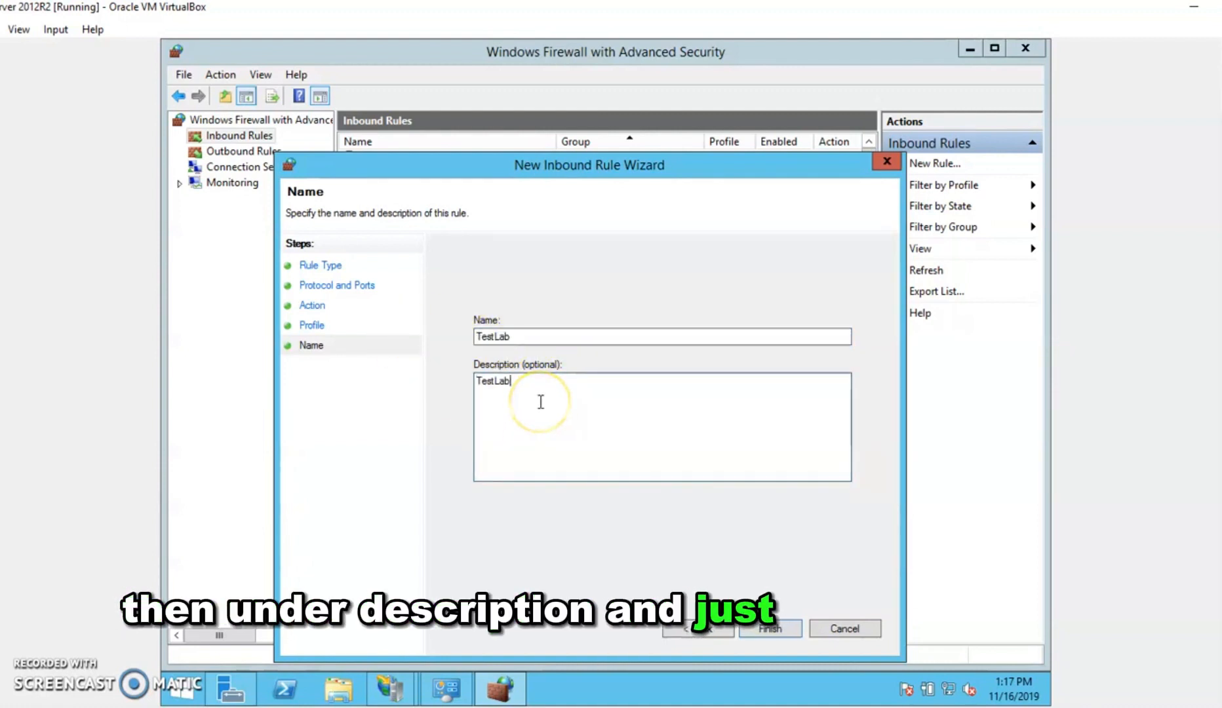
click(752, 629)
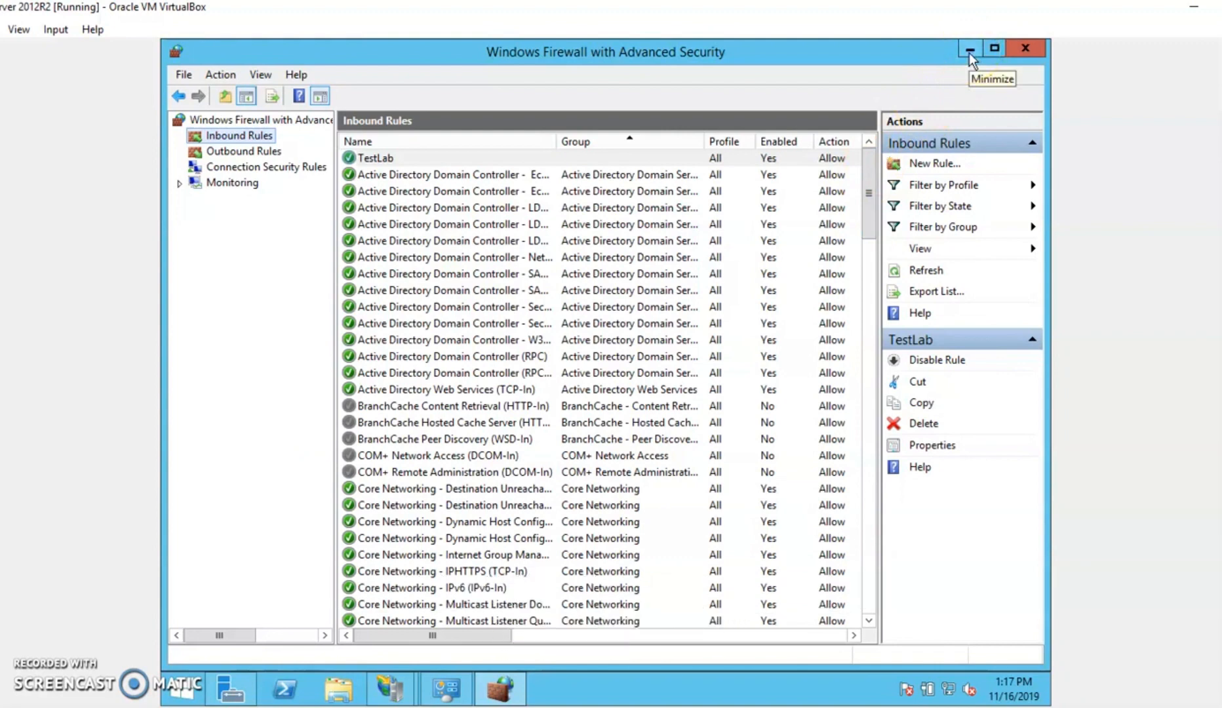
key(alt+Tab)
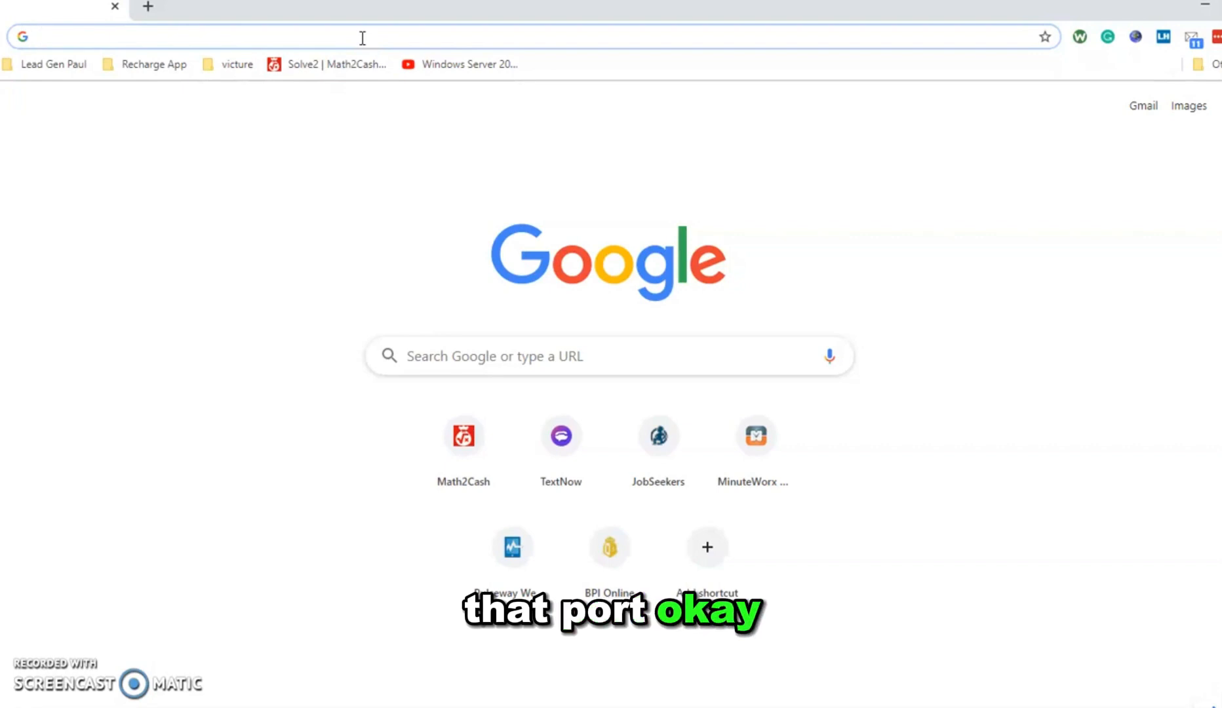
text(h)
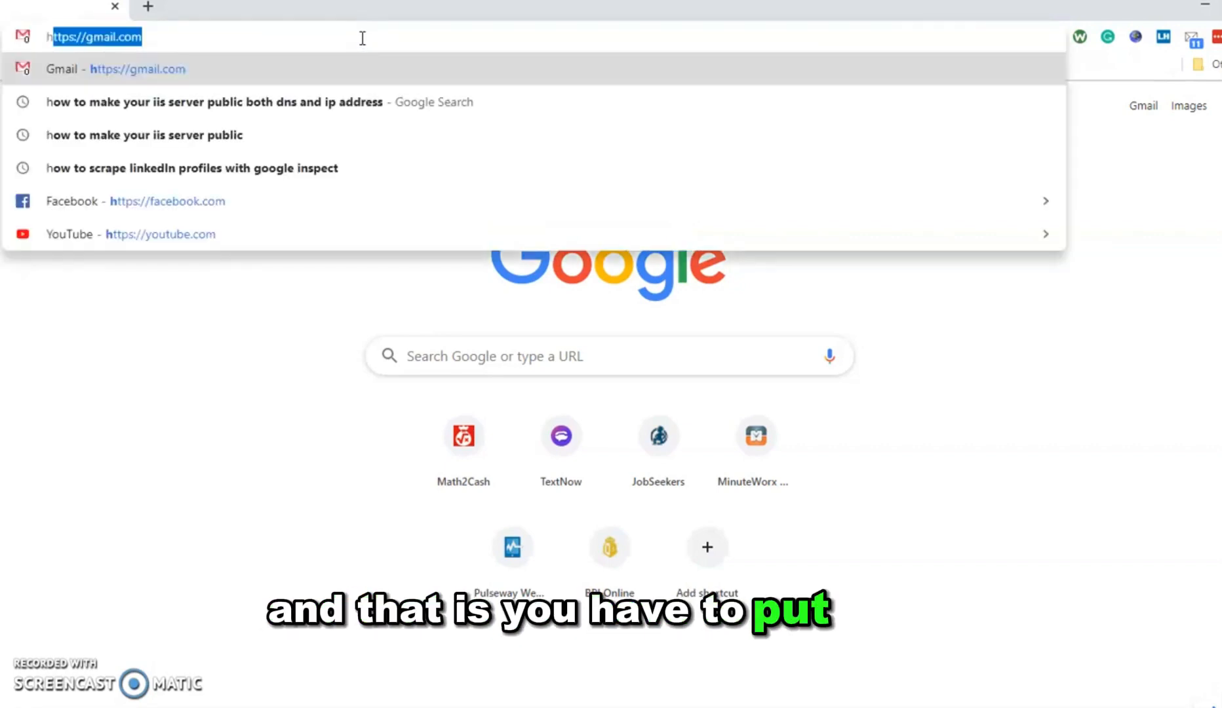
text(ttt)
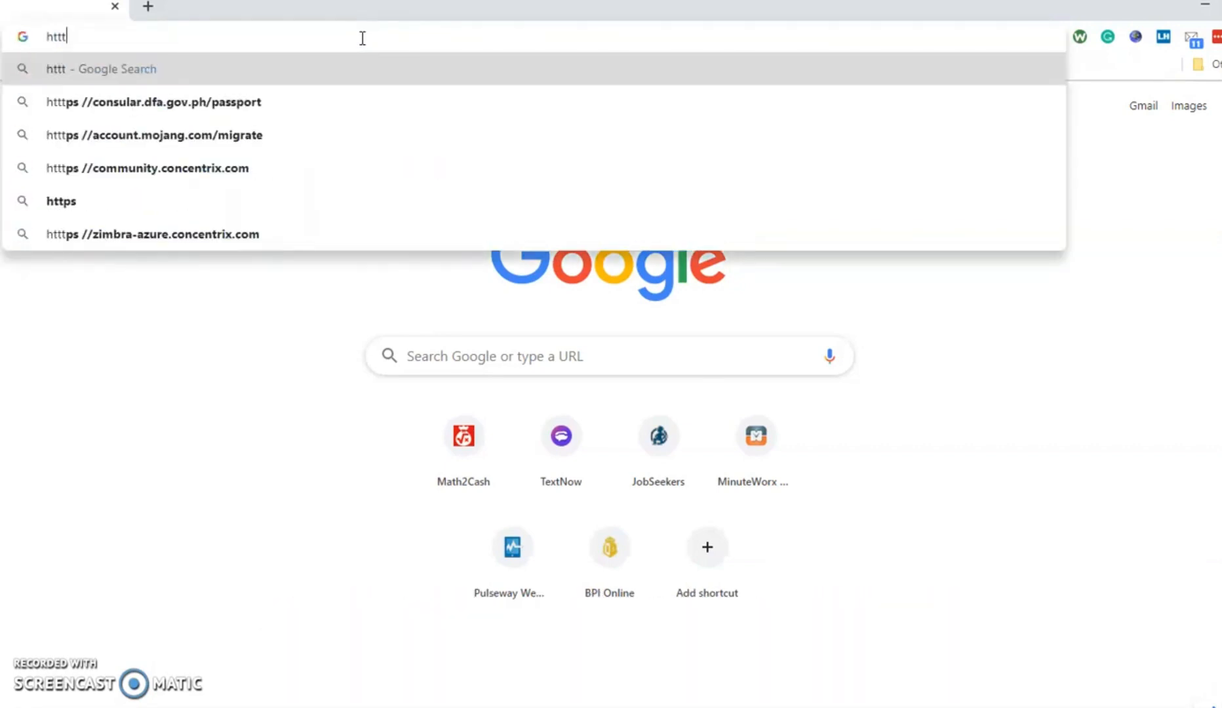
key(BackSpace)
text(p://)
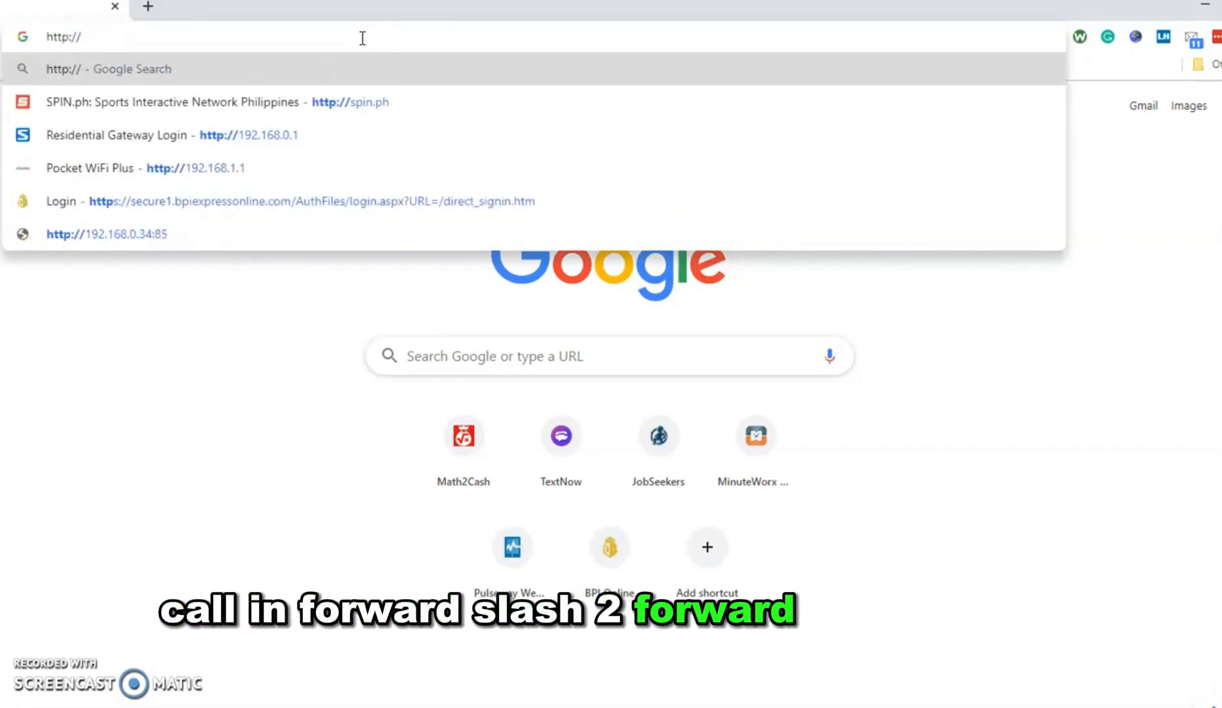
text(192.1)
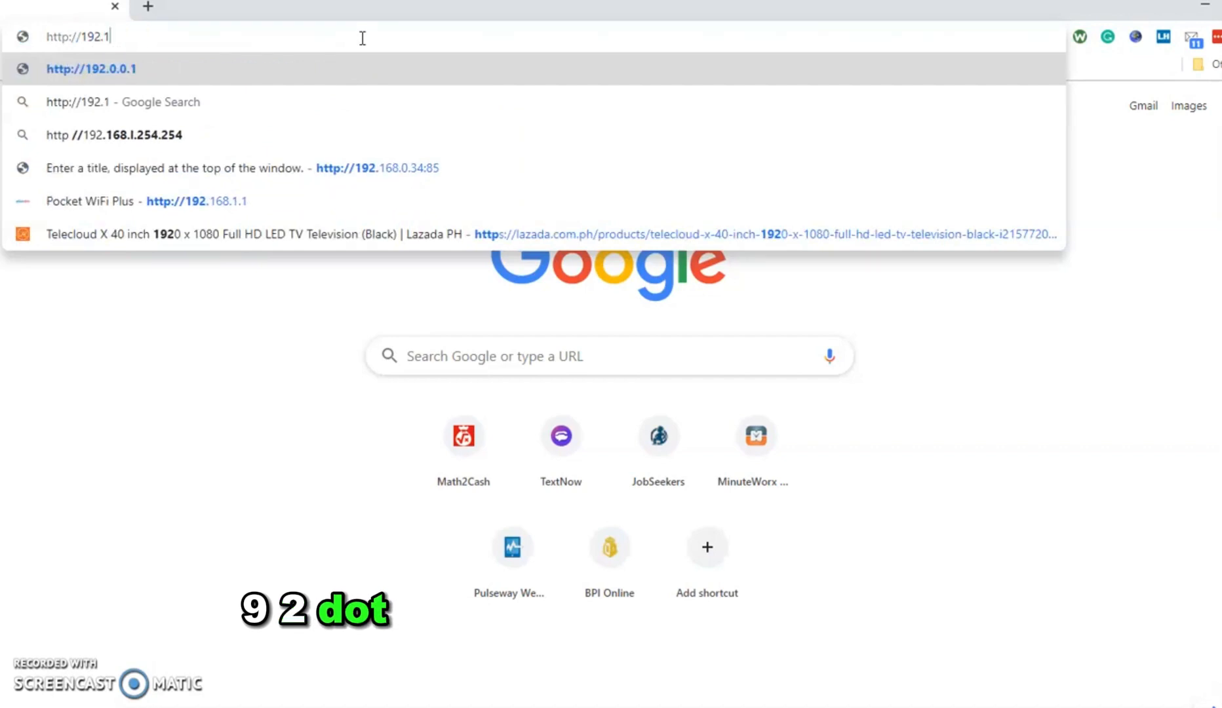
text(68.0.34)
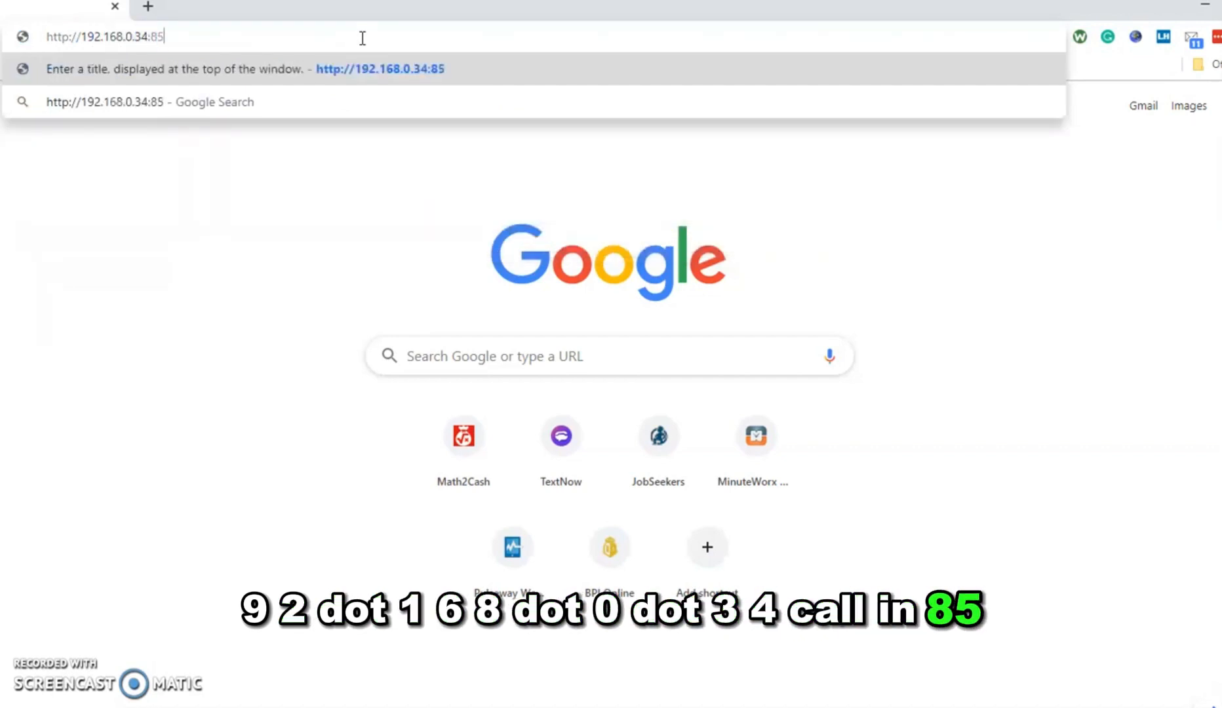
text(:85)
key(Return)
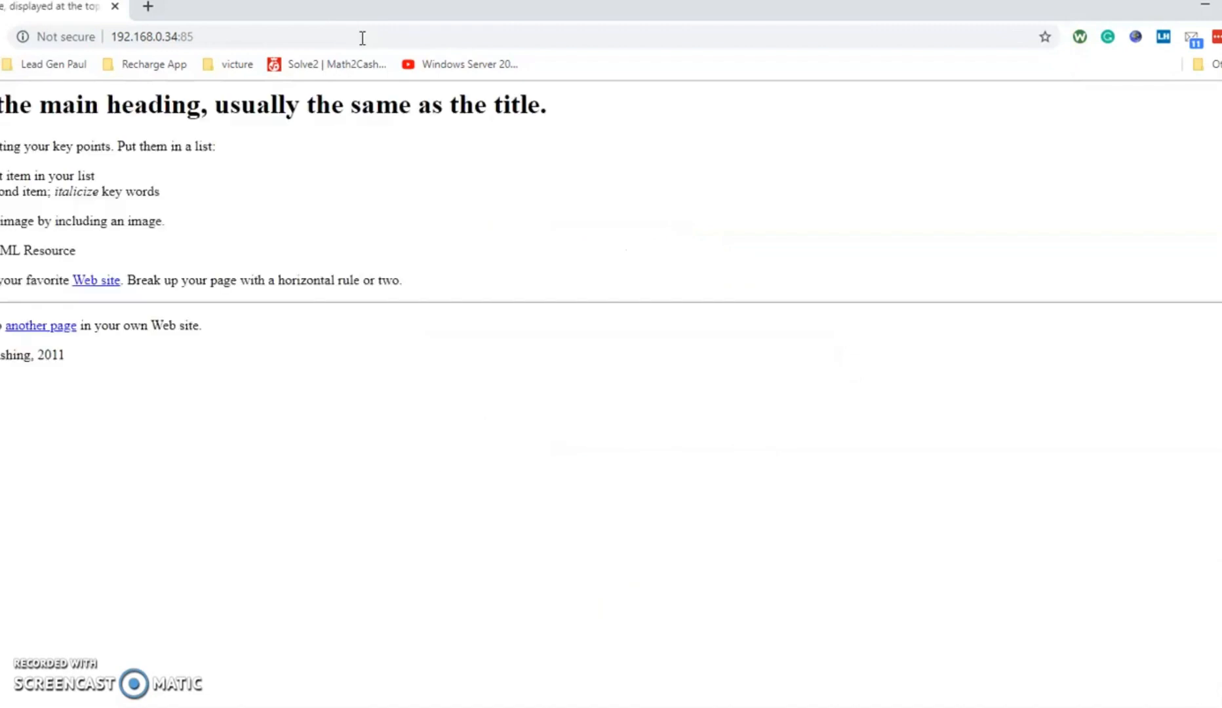